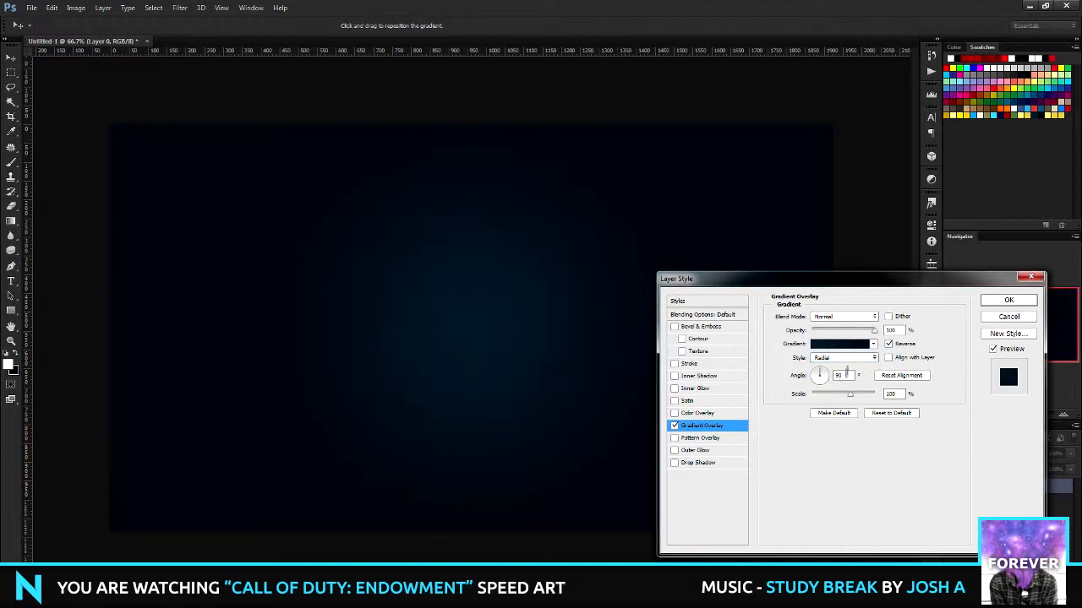
Step: Apply the reversed dark blue radial Gradient Overlay to Layer 0
key("Return")
left_click(179, 7)
mouse_move(186, 153)
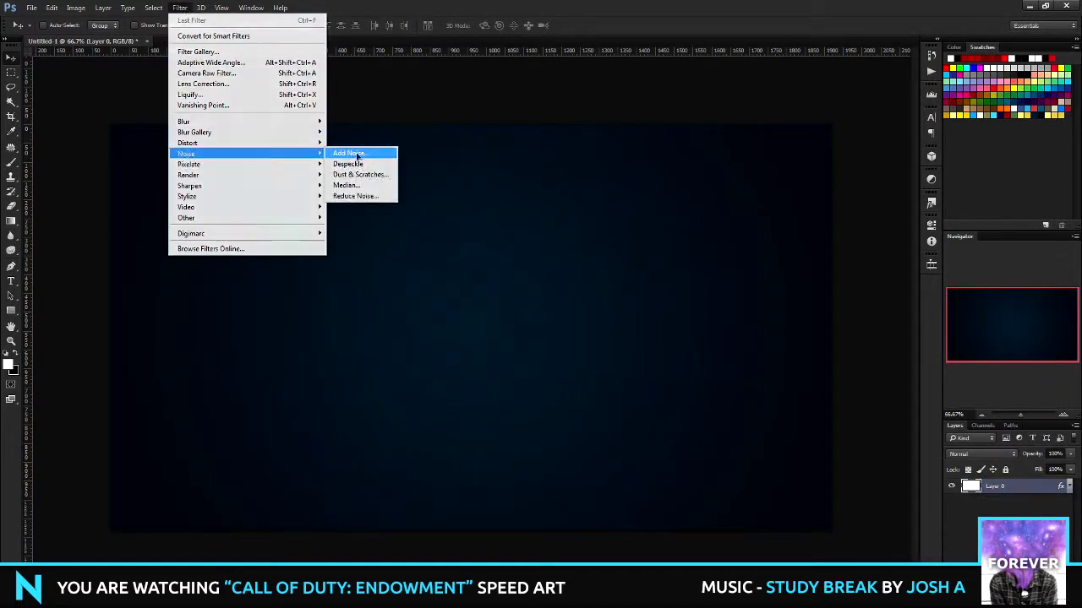
Step: Add Gaussian, monochromatic noise at about 189.77% to the blue background
left_click(363, 152)
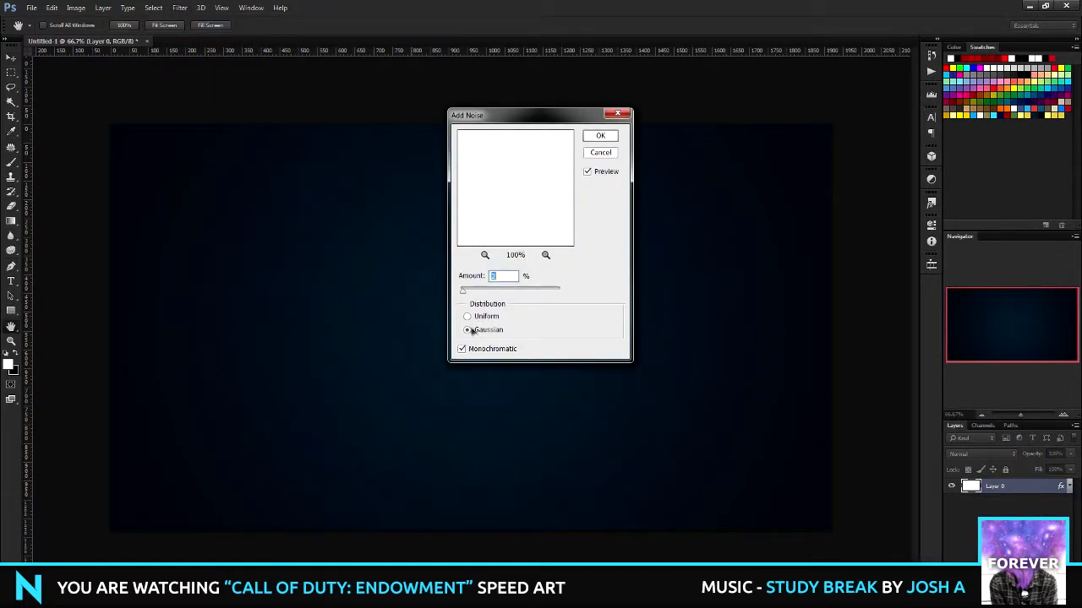
left_click(587, 172)
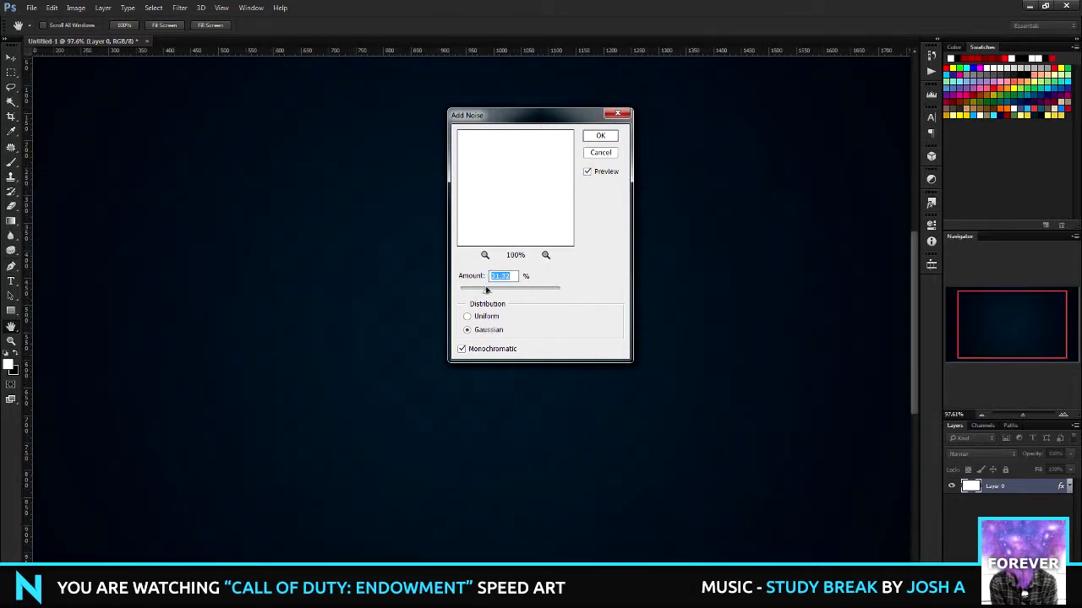
mouse_move(486, 290)
left_mouse_down()
mouse_move(546, 289)
mouse_move(471, 293)
left_mouse_up()
left_click(598, 136)
Step: Type CALL near the canvas centre in Impact at 150 pt
key("v")
key("ctrl+minus")
key("ctrl+0")
key("t")
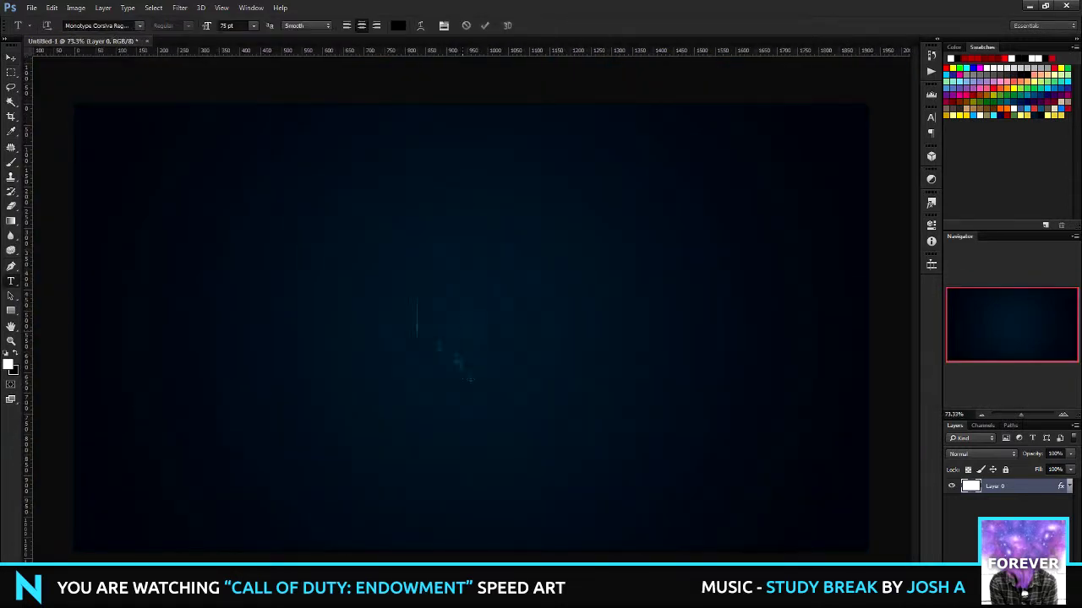
left_click(383, 326)
type("CALL")
key("ctrl+a")
left_click(97, 26)
type("impact")
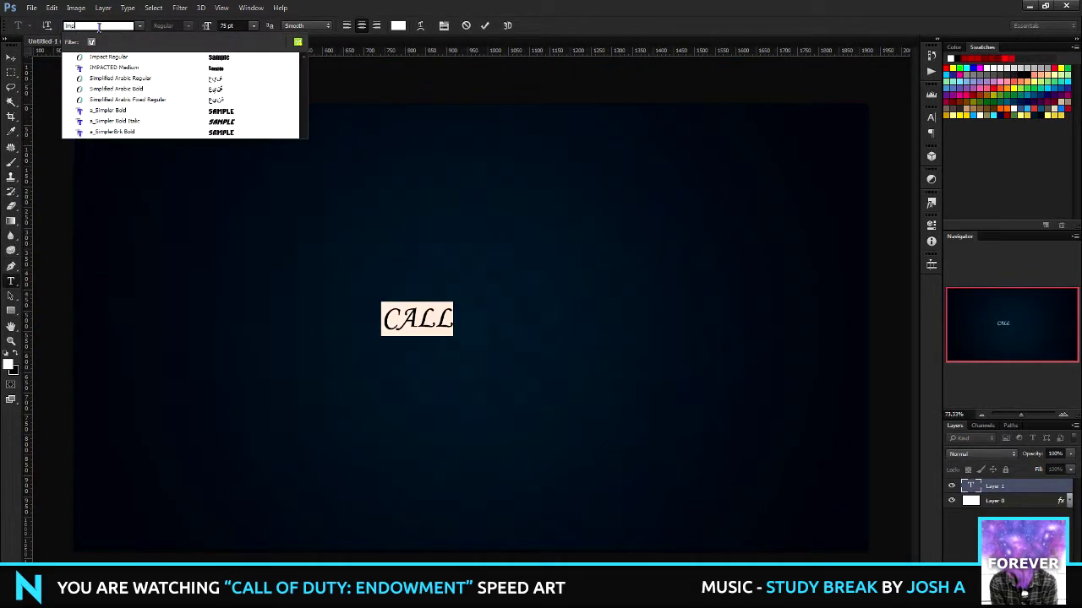
key("Return")
left_click(228, 25)
type("150")
key("Return")
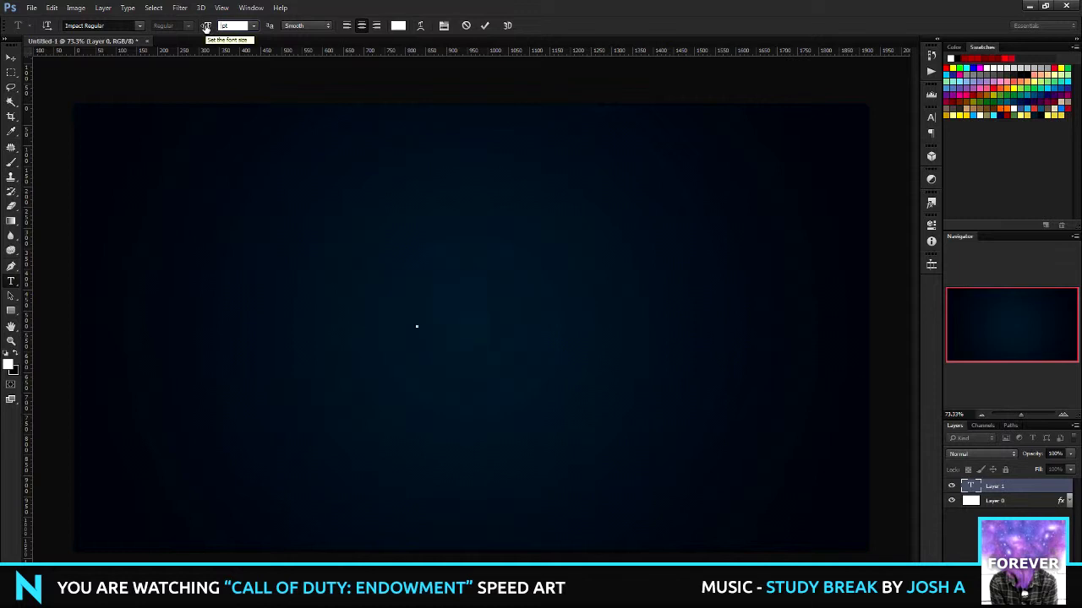
type("CALL")
key("ctrl+Return")
Step: Move CALL left of centre and change the duplicate text to DUTY
key("v")
mouse_move(443, 293)
left_mouse_down()
mouse_move(366, 292)
mouse_move(634, 290)
left_mouse_up()
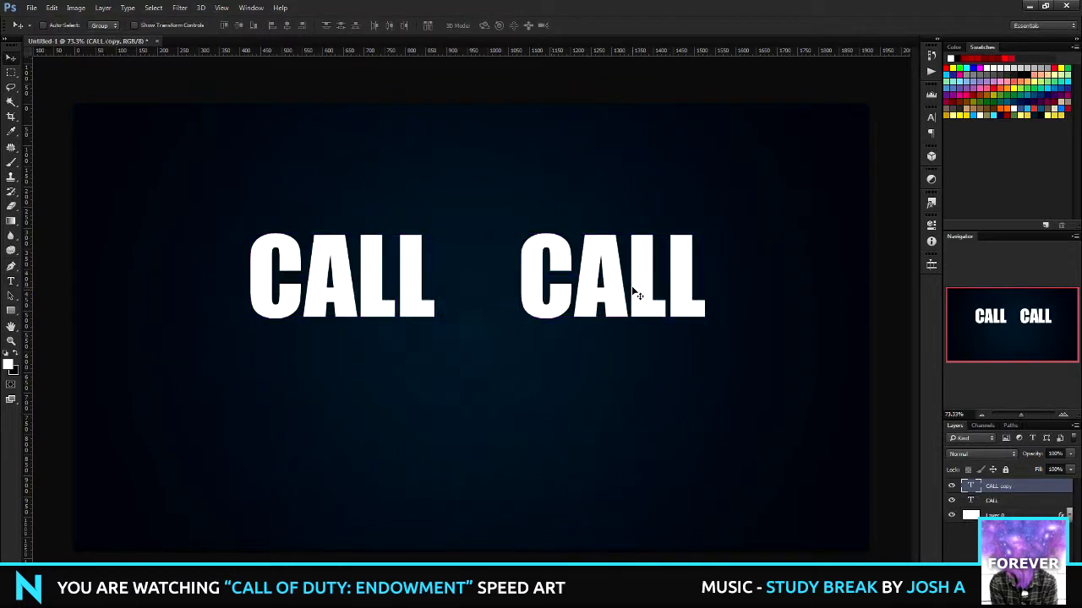
key("t")
double_click(609, 279)
type("DUTY")
key("ctrl+Return")
Step: Add the word OF as a separate text layer at 75 pt
left_click(452, 421)
type("OF")
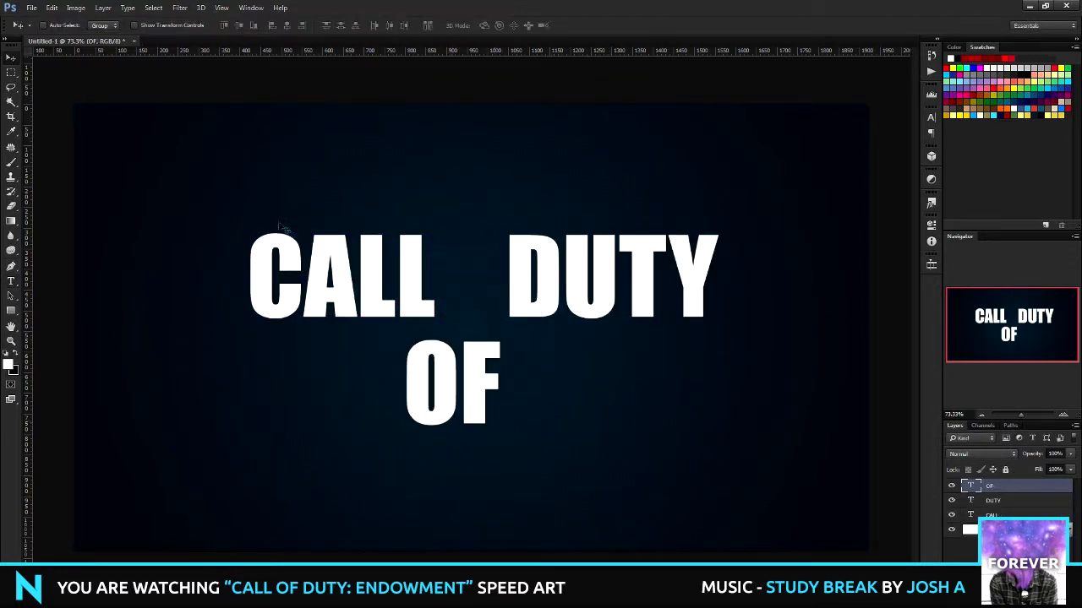
key("ctrl+a")
left_click(204, 25)
type("75")
key("Return")
key("ctrl+Return")
Step: Place OF between CALL and DUTY and close the two words in around it
key("v")
left_click_drag(452, 415, 471, 329)
scroll(474, 338, "up", 2)
left_click_drag(488, 369, 470, 267)
scroll(498, 270, "up", 3)
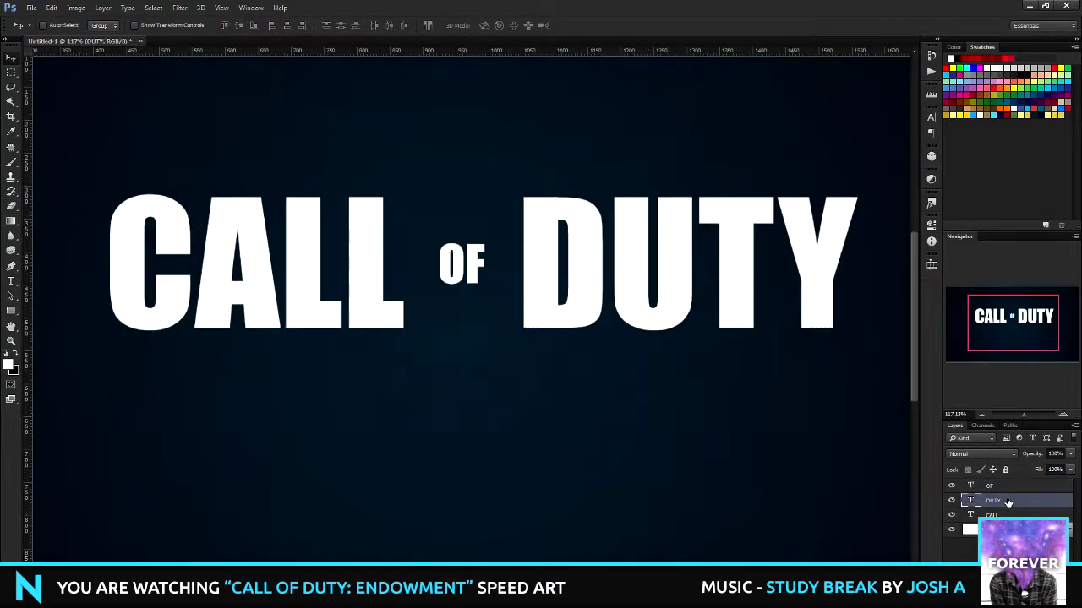
left_click_drag(654, 293, 642, 293)
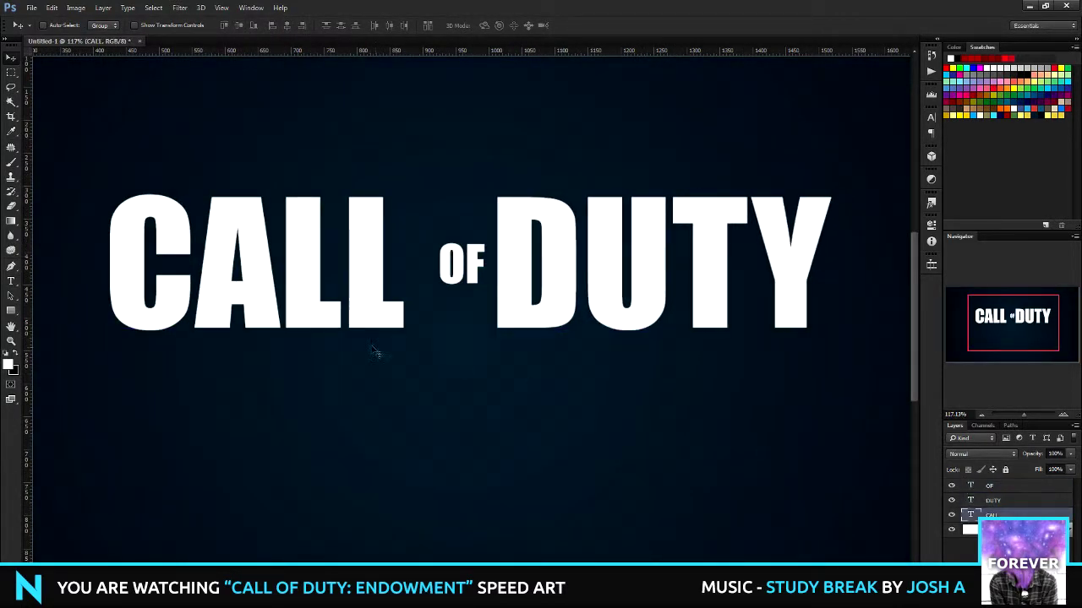
left_click_drag(372, 291, 417, 291)
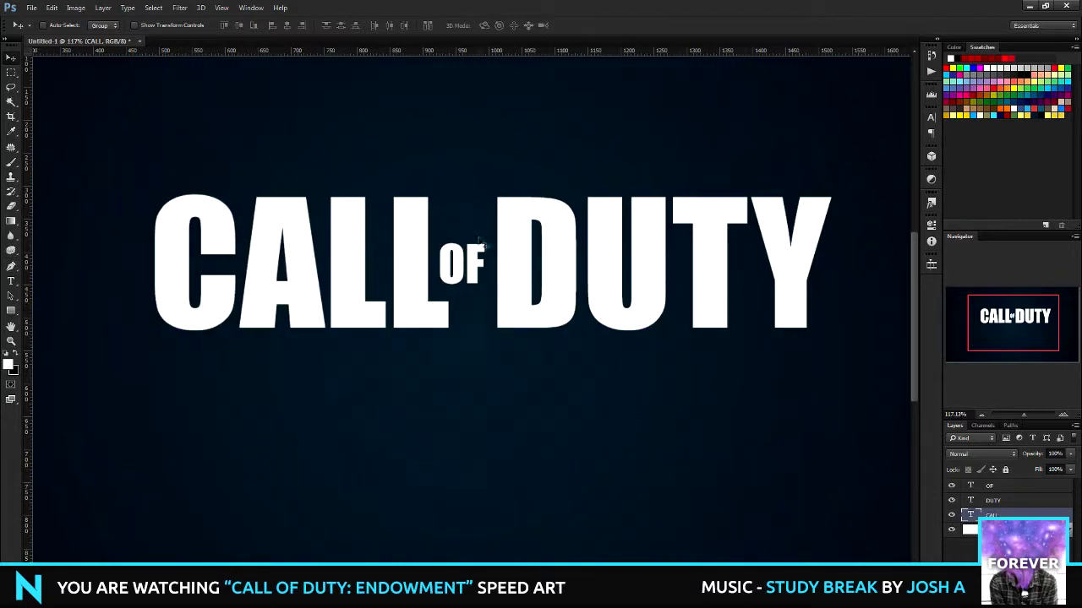
scroll(487, 239, "up", 6)
Step: Draw a thin test rectangle bar beside the F of OF
key("u")
left_click_drag(655, 279, 669, 288)
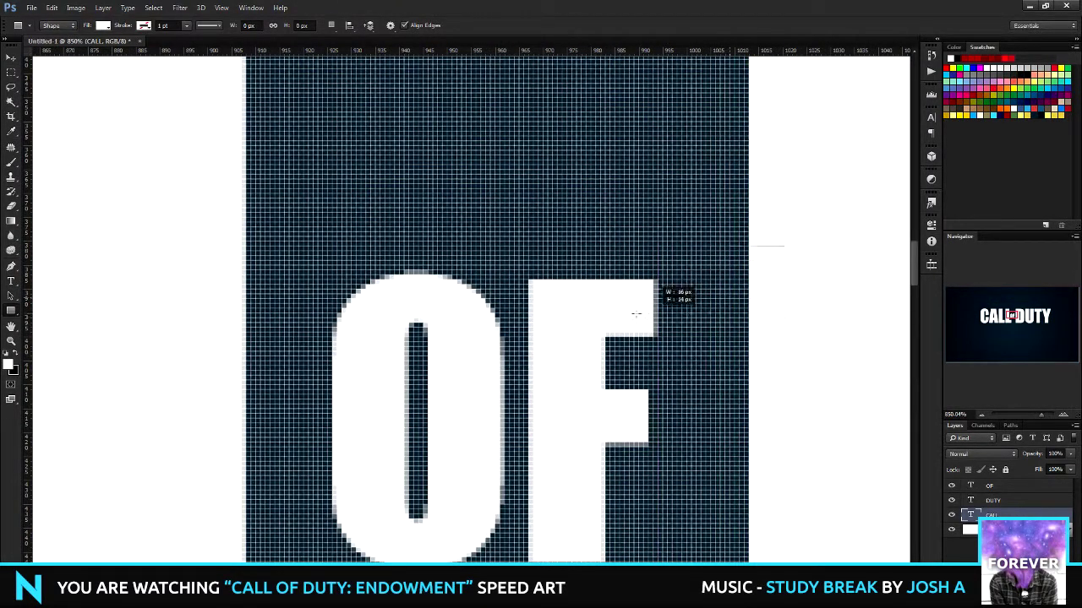
left_click_drag(669, 287, 657, 287)
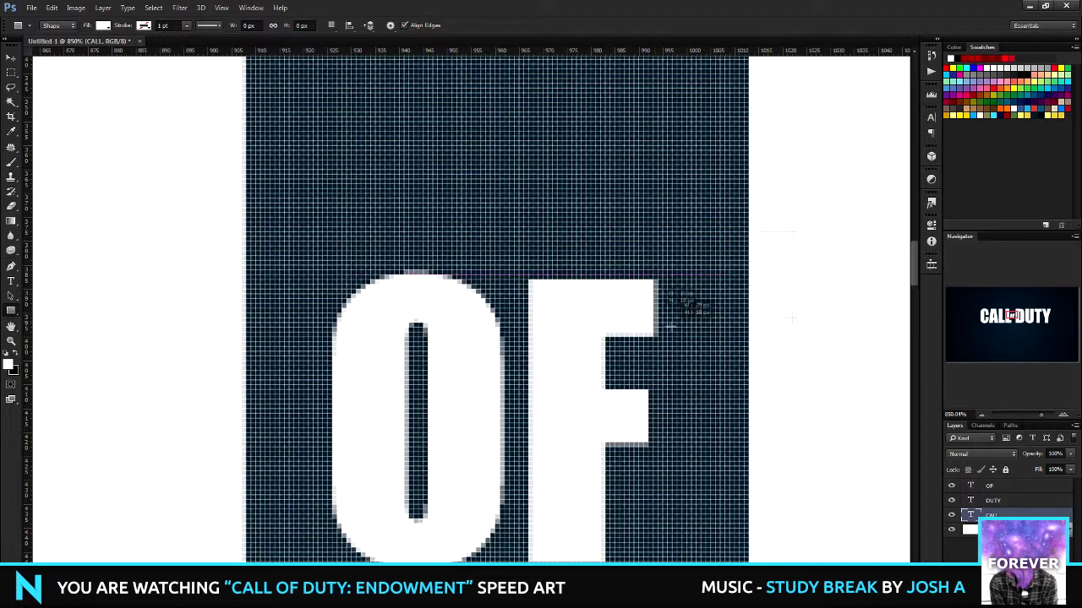
left_click(368, 24)
left_click(332, 24)
left_click(349, 25)
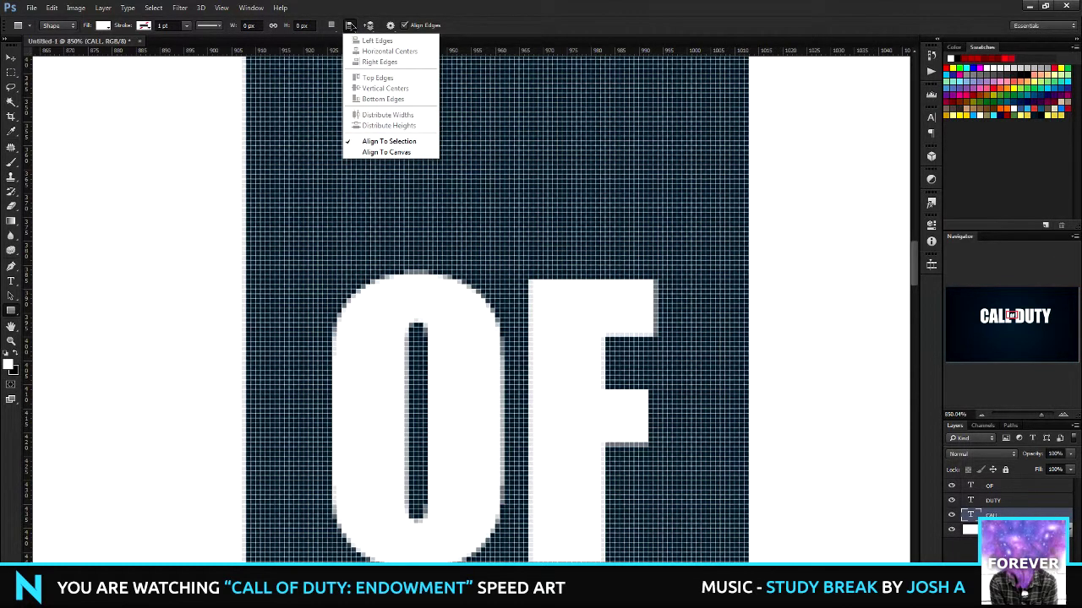
left_click(388, 152)
left_click(349, 25)
left_click(390, 24)
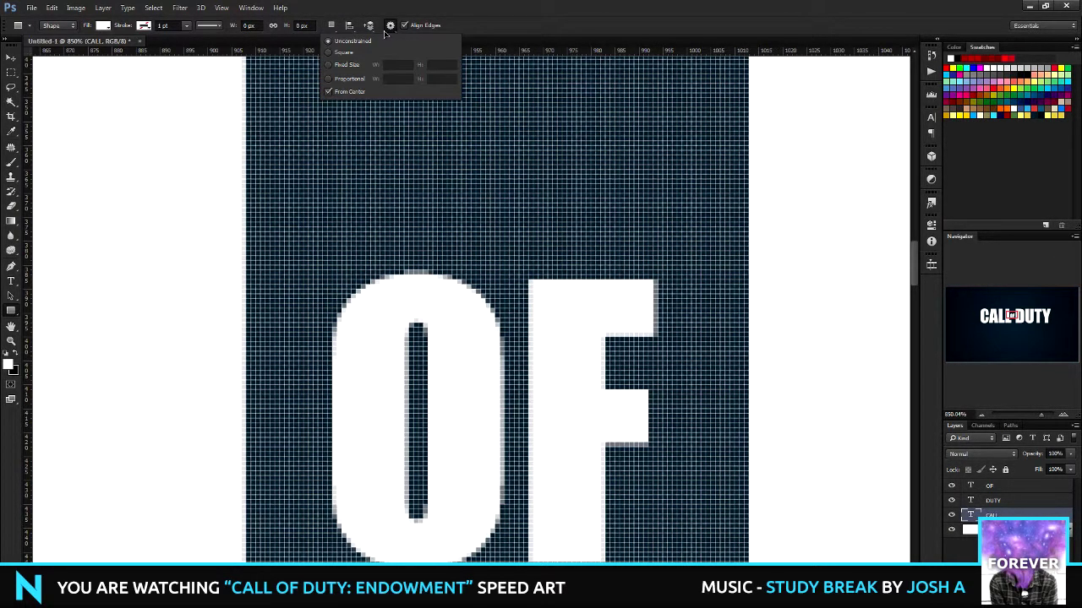
left_click_drag(759, 224, 642, 246)
mouse_move(744, 297)
left_mouse_down()
mouse_move(657, 300)
mouse_move(652, 282)
mouse_move(290, 356)
left_mouse_up()
Step: Delete the test bar and nudge the CALL OF DUTY logo slightly down
key("v")
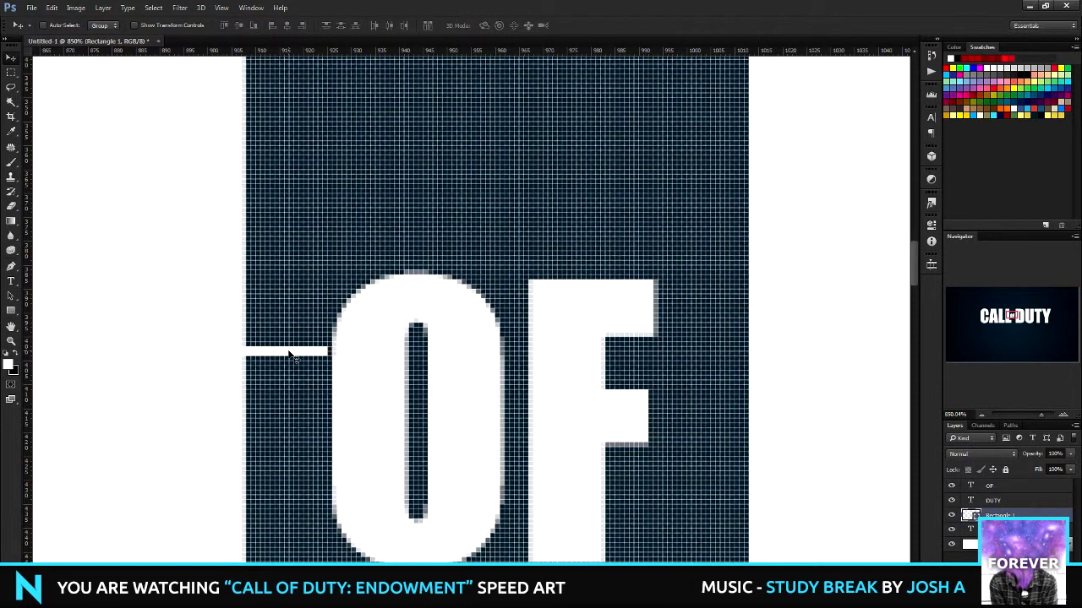
key("Delete")
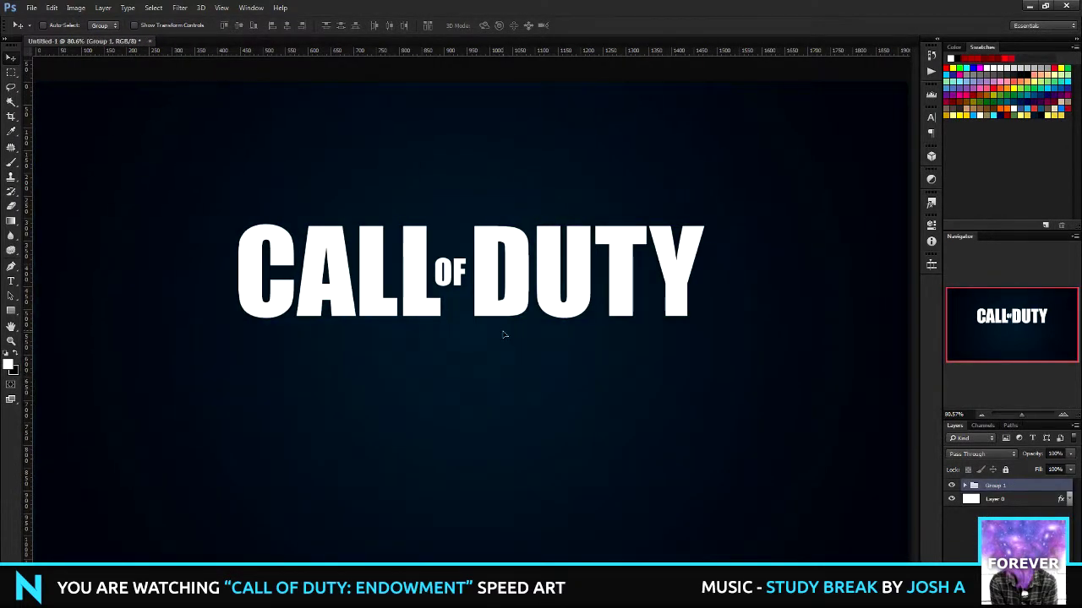
left_click_drag(477, 272, 479, 287)
Step: Ungroup the word layers and merge them into one layer named COD
left_click(964, 486)
right_click(996, 486)
left_click(997, 247)
right_click(997, 500)
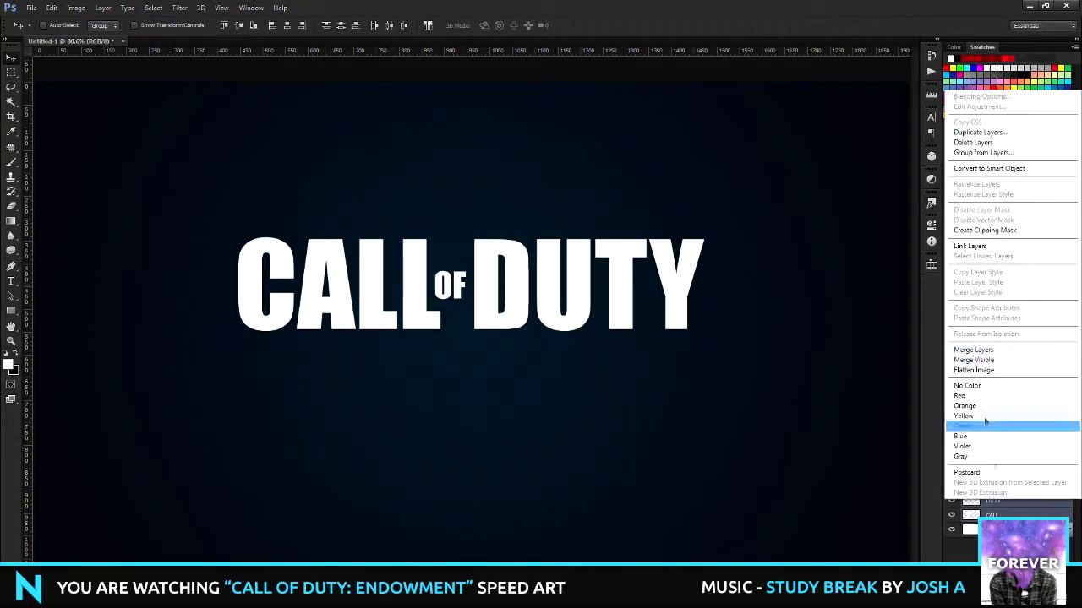
type("COD")
key("Return")
key("p")
scroll(372, 321, "up", 6, "alt")
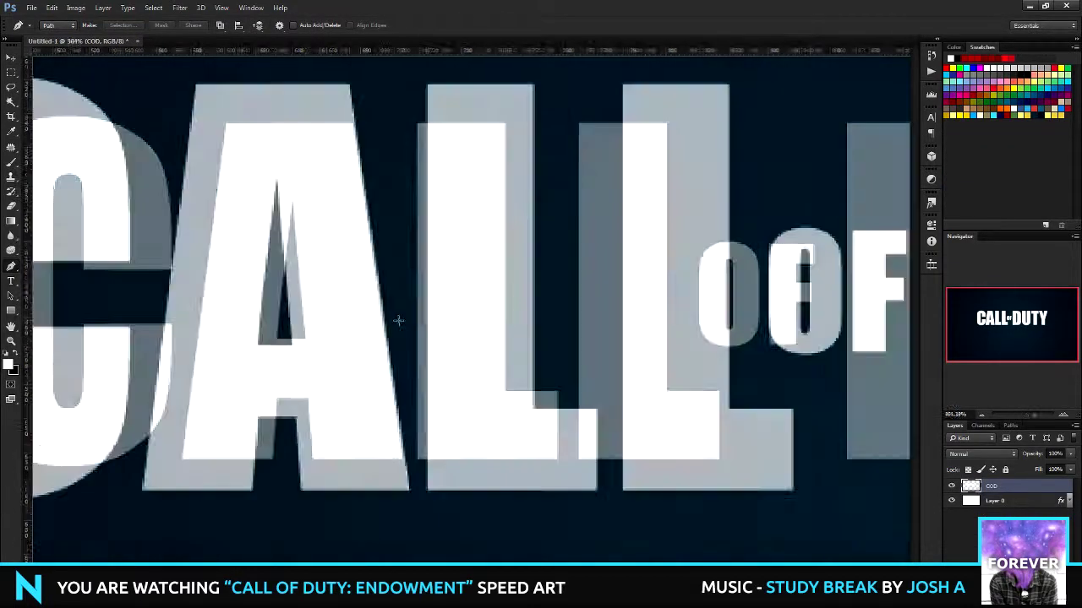
Step: Place the first Pen point of a slit across the A, zooming to inspect the letters
left_click(198, 348)
scroll(604, 349, "up", 2)
scroll(605, 349, "up", 3)
scroll(604, 349, "down", 4)
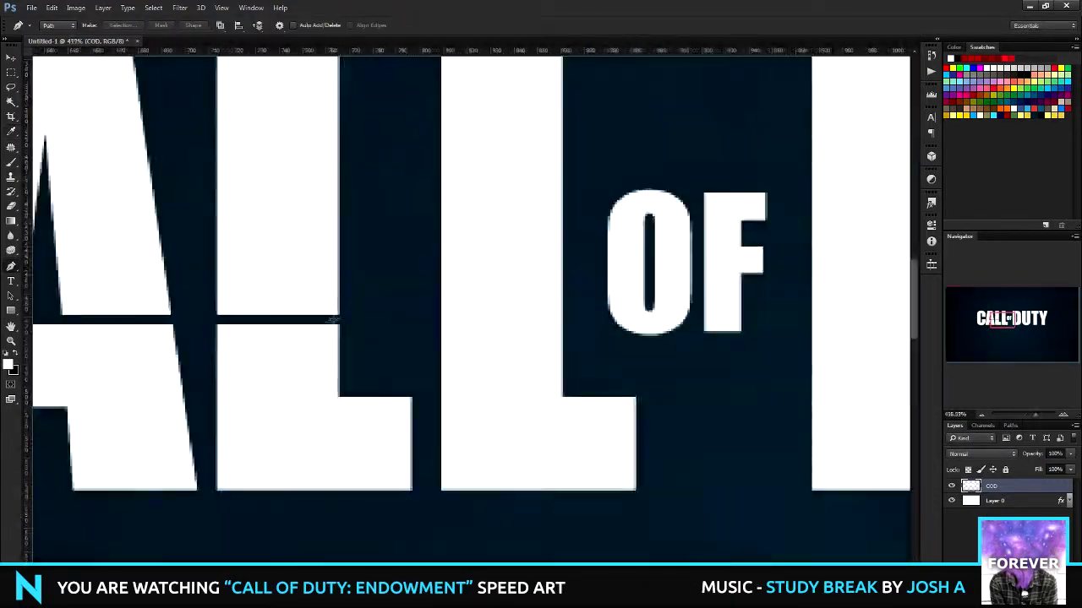
scroll(338, 341, "down", 5)
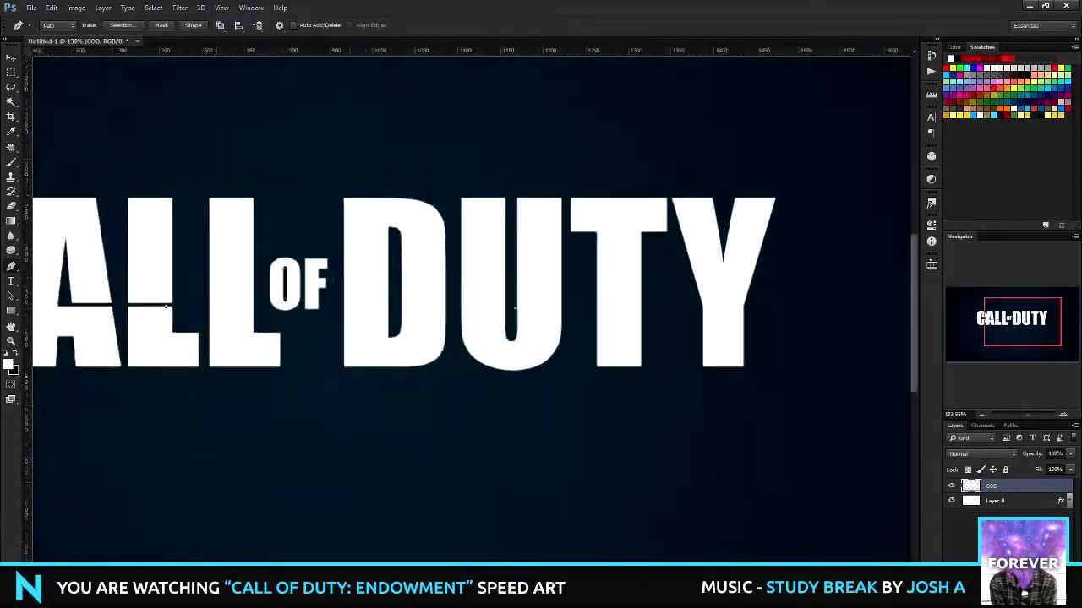
scroll(490, 311, "up", 8)
scroll(490, 310, "down", 5)
scroll(665, 222, "up", 3)
scroll(666, 222, "up", 4)
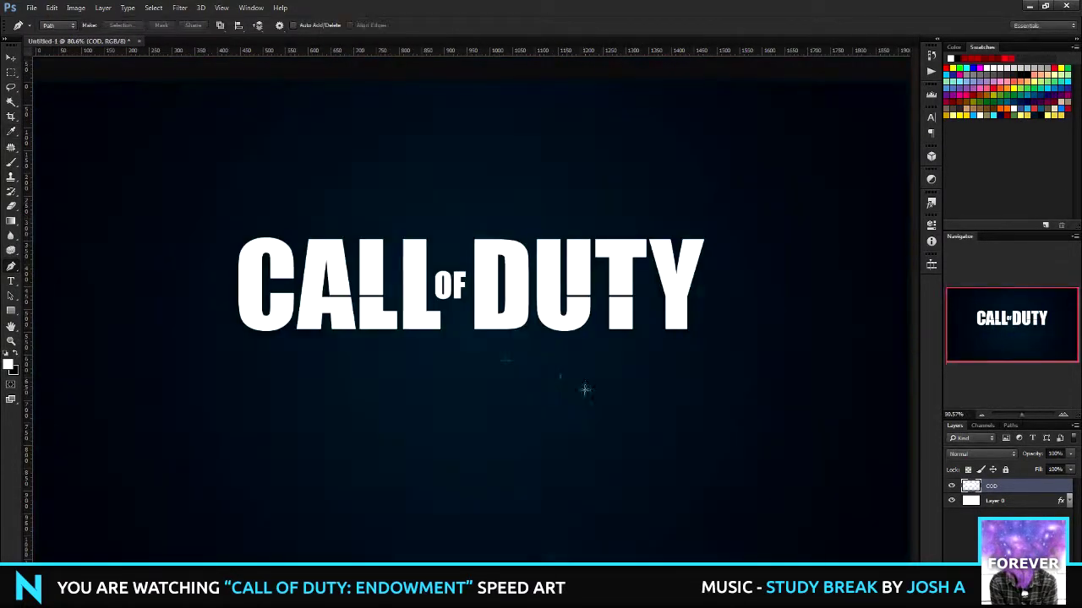
scroll(456, 340, "up", 1)
key("t")
left_click(413, 404)
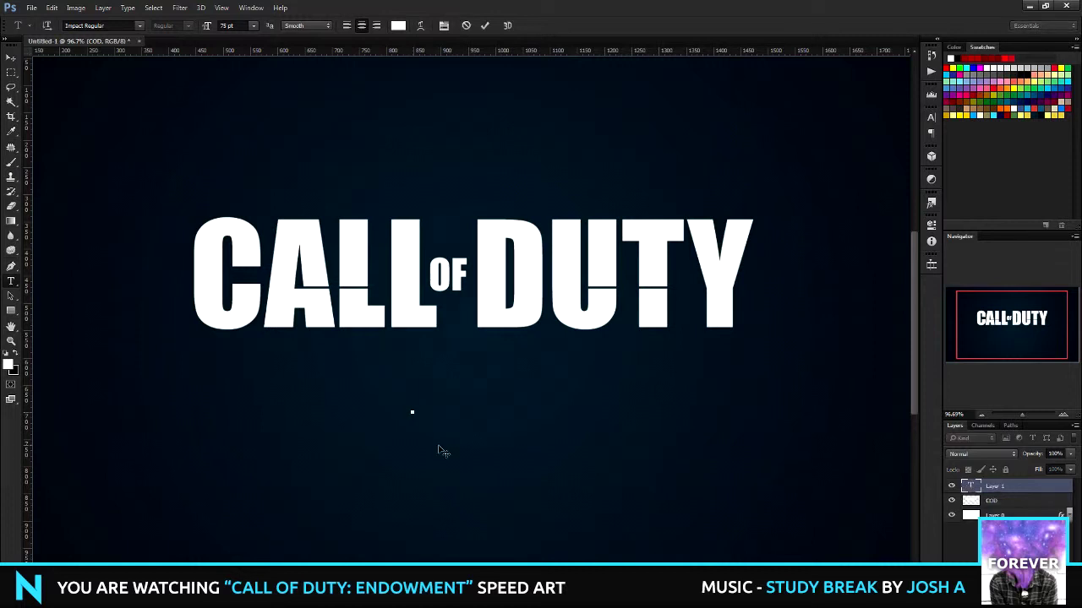
Step: Type ENDOWMENT in Gotham Black and move it beneath the logo
type("ENDOWMENT")
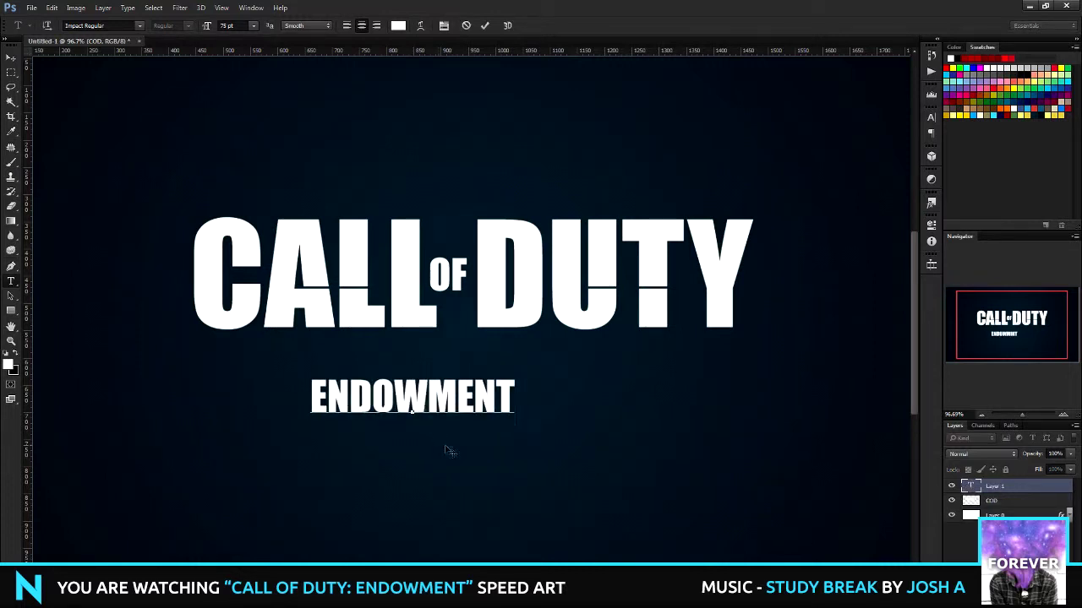
key("ctrl+a")
type("gotham")
left_click(273, 153)
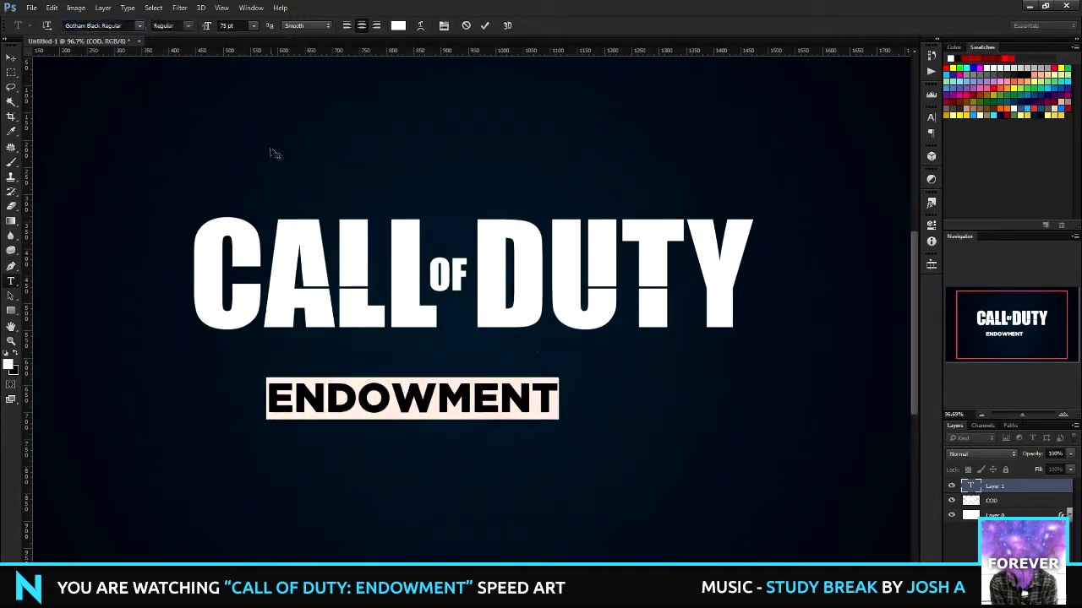
key("ctrl+Return")
key("v")
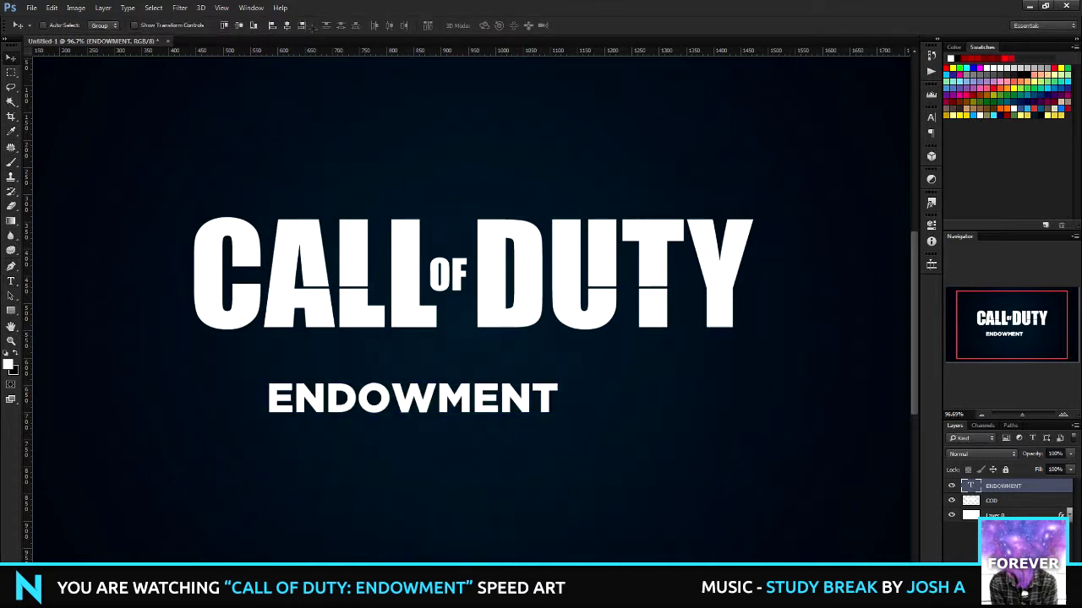
left_click_drag(528, 340, 510, 387)
Step: Set the ENDOWMENT text size to 75 pt
key("t")
left_click(509, 364)
key("ctrl+a")
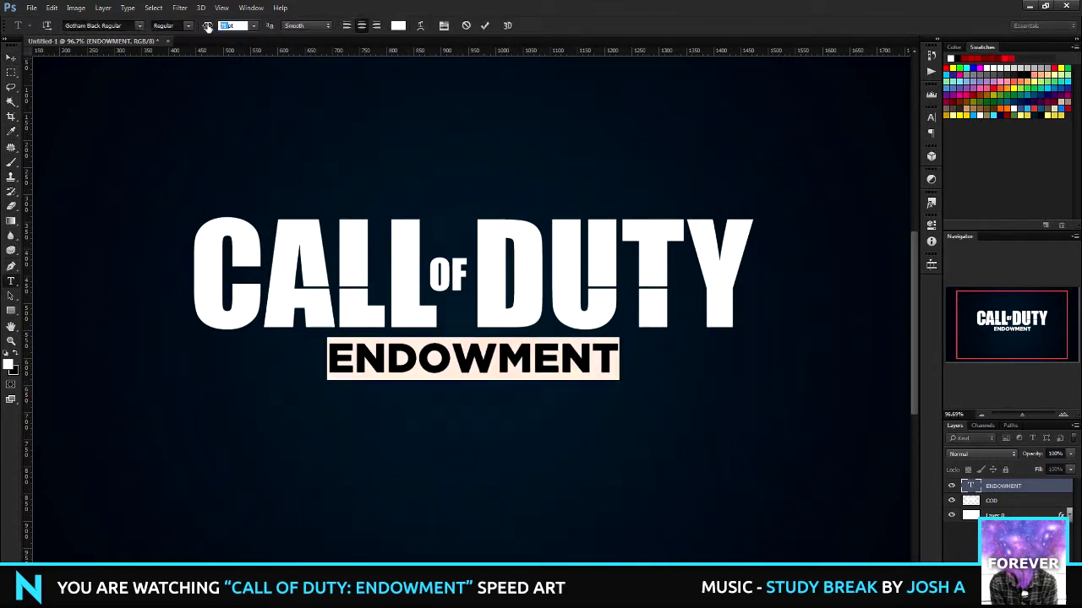
left_click_drag(199, 26, 200, 26)
key("ctrl+Return")
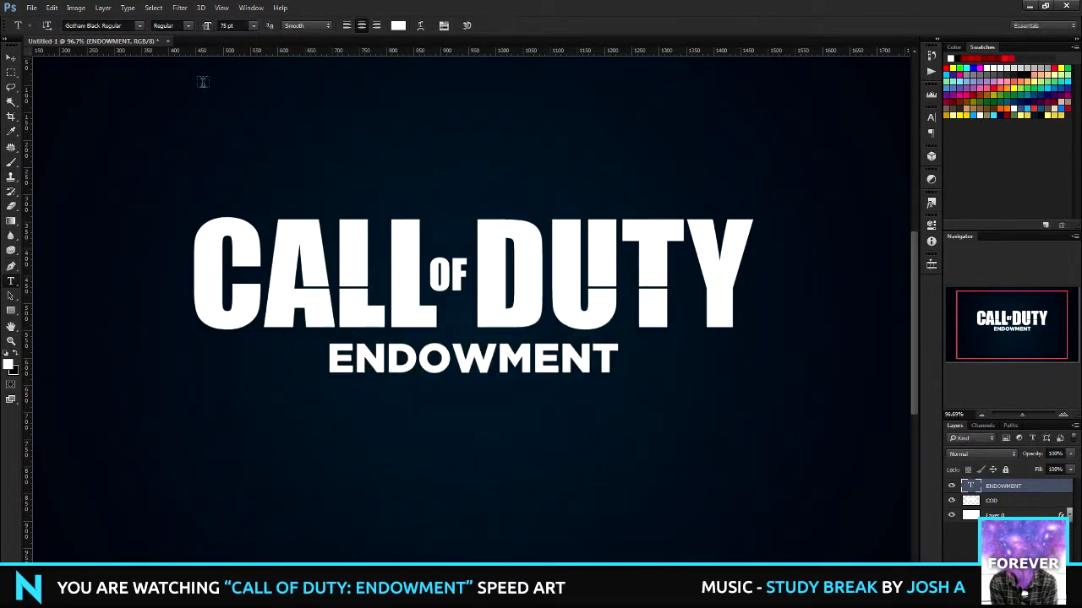
Step: Widen ENDOWMENT's letter tracking in the Character panel and fit the canvas in view
double_click(970, 486)
key("ctrl+t")
left_click_drag(868, 153, 889, 154)
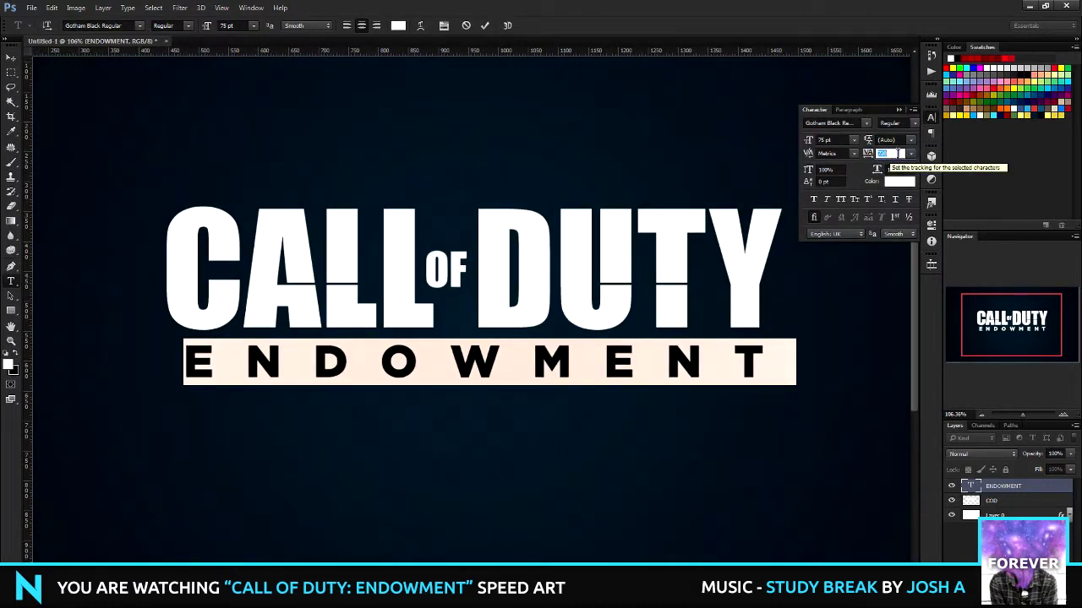
left_click(899, 109)
key("ctrl+Return")
key("v")
key("ctrl+0")
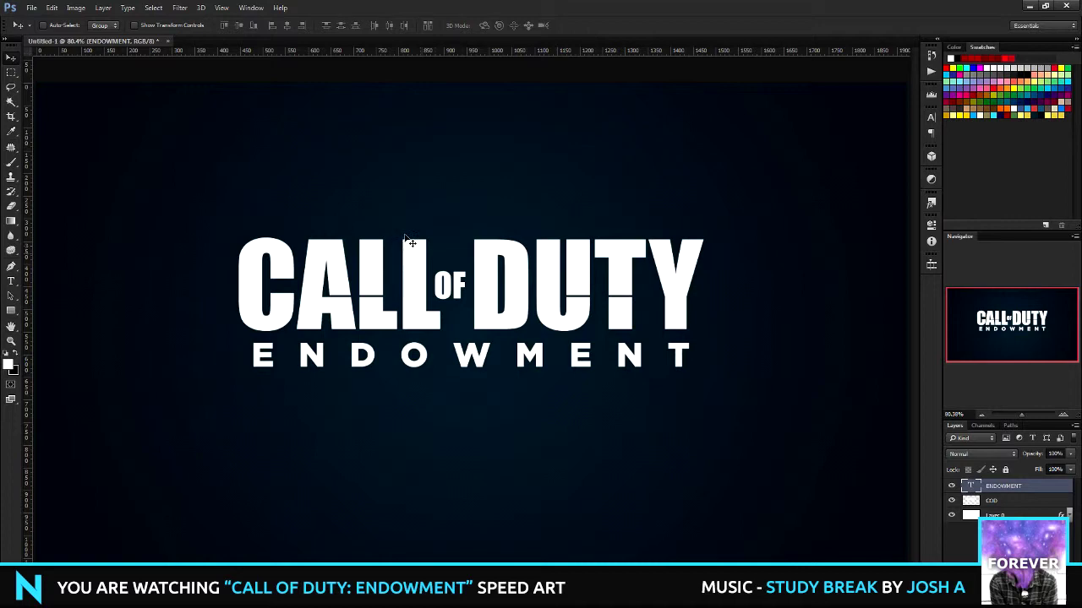
double_click(1040, 487)
Step: Add a Gradient Overlay to ENDOWMENT with yellow colour stops at 75% and 25%
left_click(674, 425)
left_click(832, 350)
left_click(703, 471)
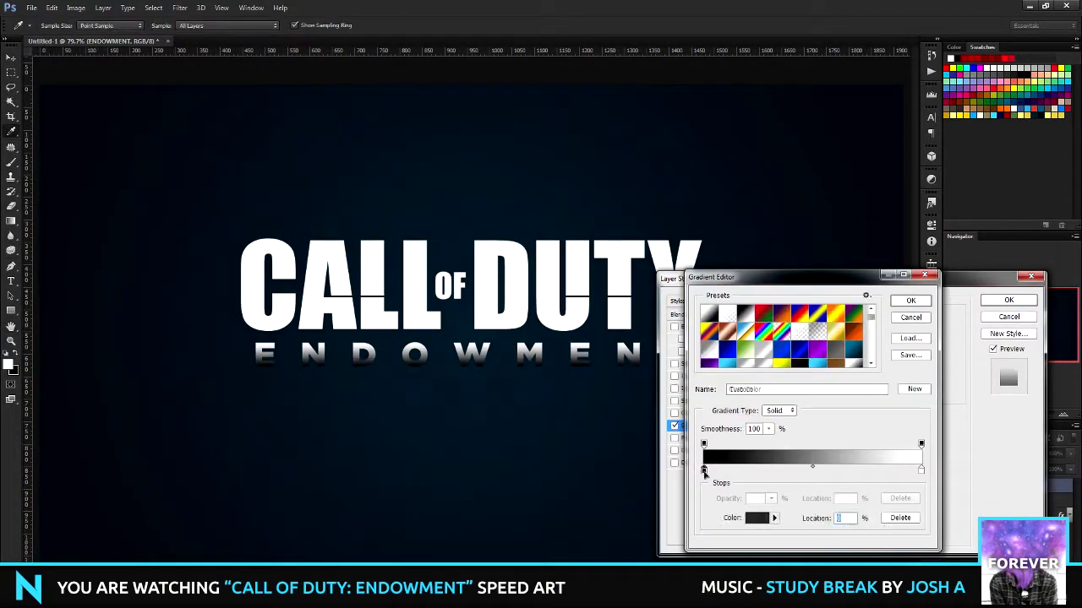
type("75")
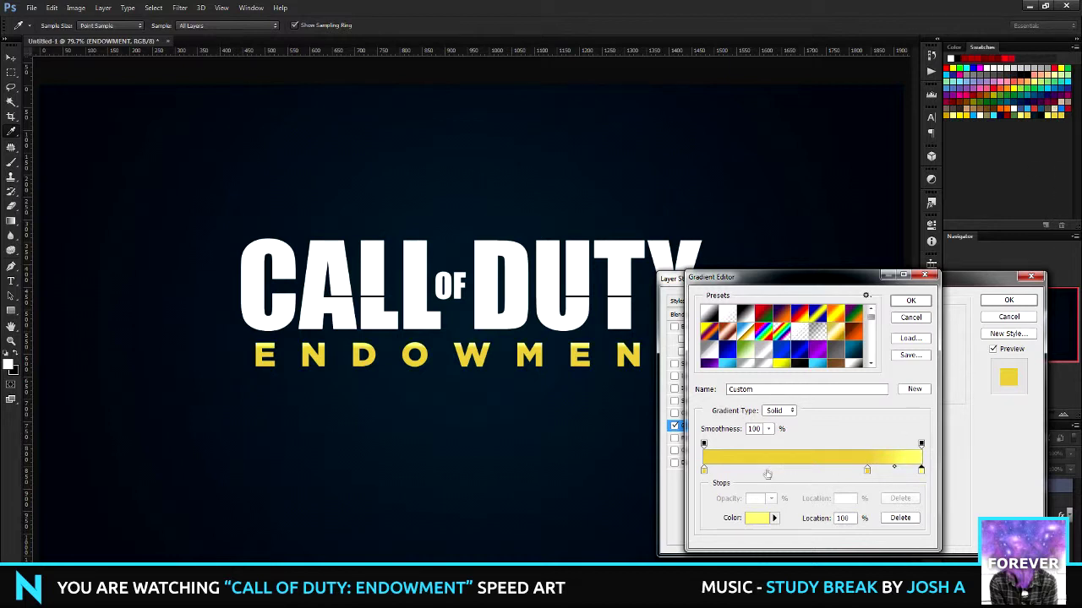
left_click(768, 478)
type("25")
left_click(910, 300)
Step: Set the gradient to Radial at 60% scale and enable Bevel & Emboss with Texture
left_click(844, 357)
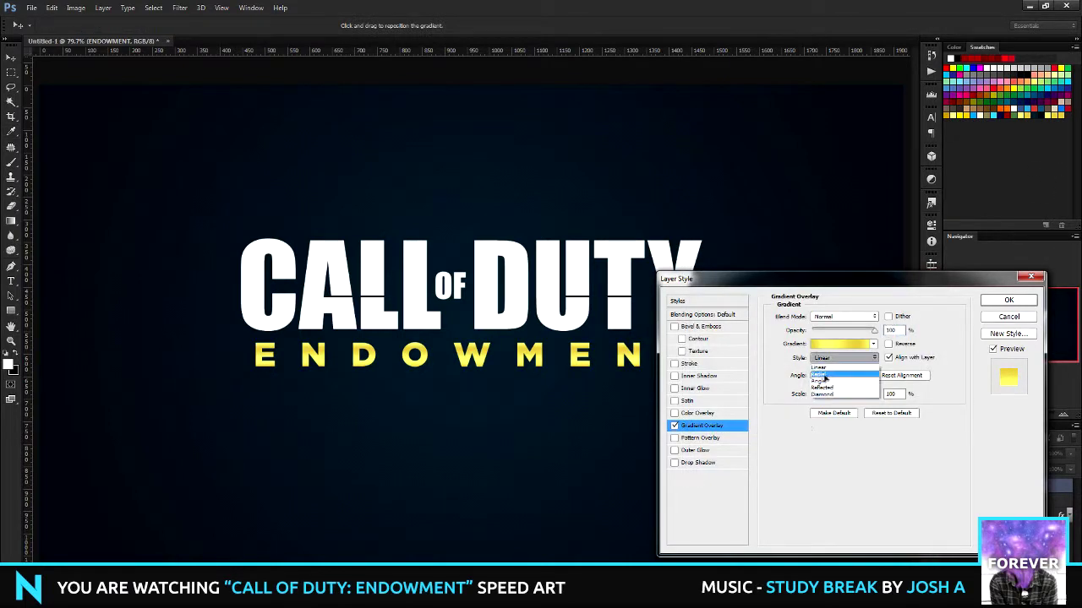
left_click(845, 367)
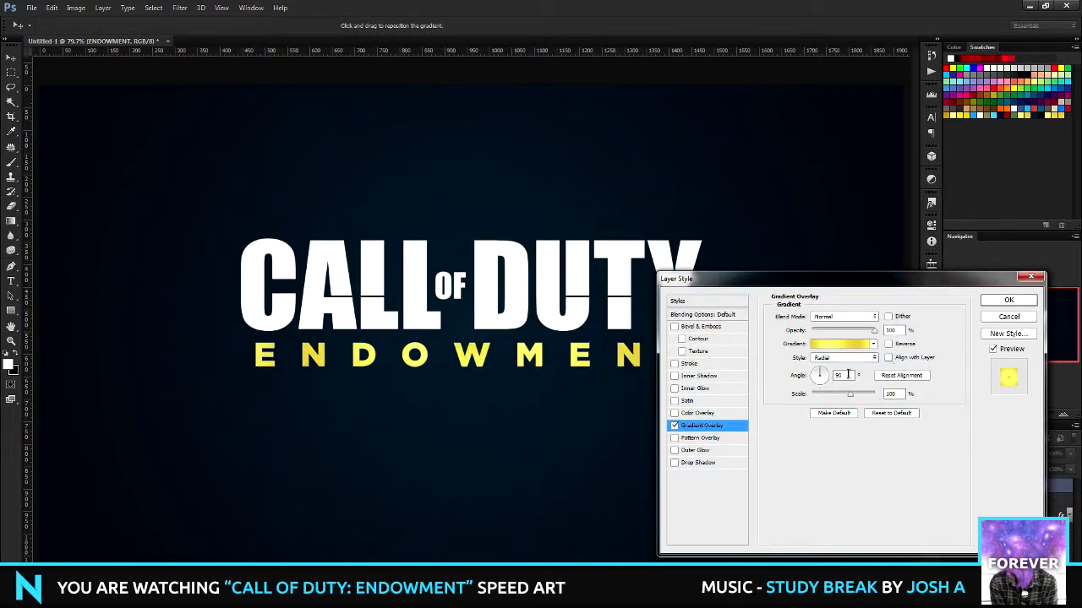
mouse_move(851, 279)
left_mouse_down()
mouse_move(825, 463)
mouse_move(942, 470)
left_mouse_up()
left_click(910, 300)
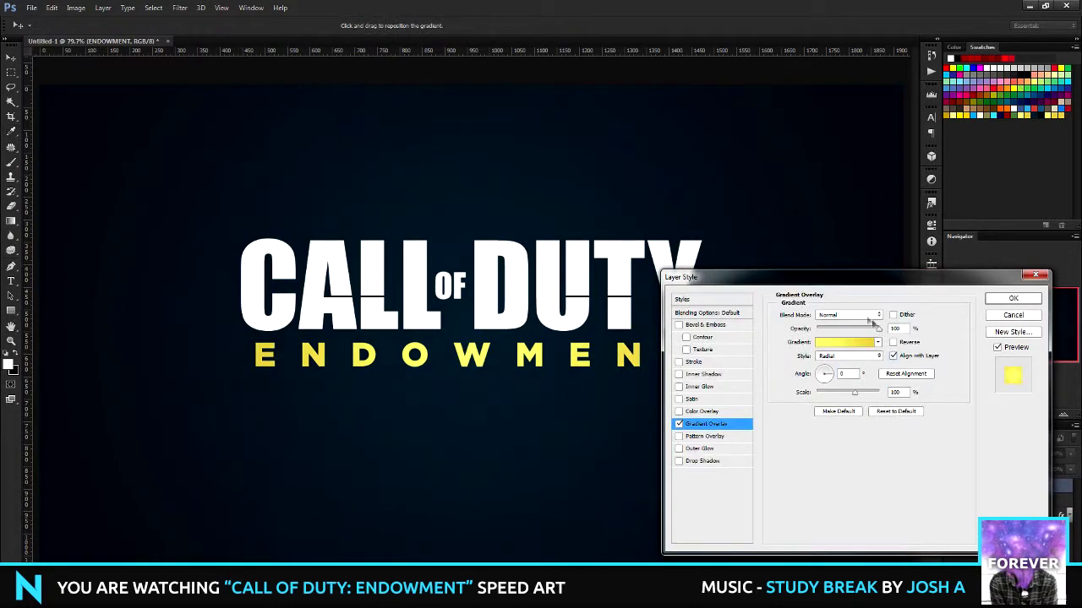
left_click_drag(856, 394, 836, 392)
left_click(678, 326)
left_click(698, 350)
Step: Lower the bevel Shadow Mode opacity to about 10% and enable Drop Shadow
left_click(704, 324)
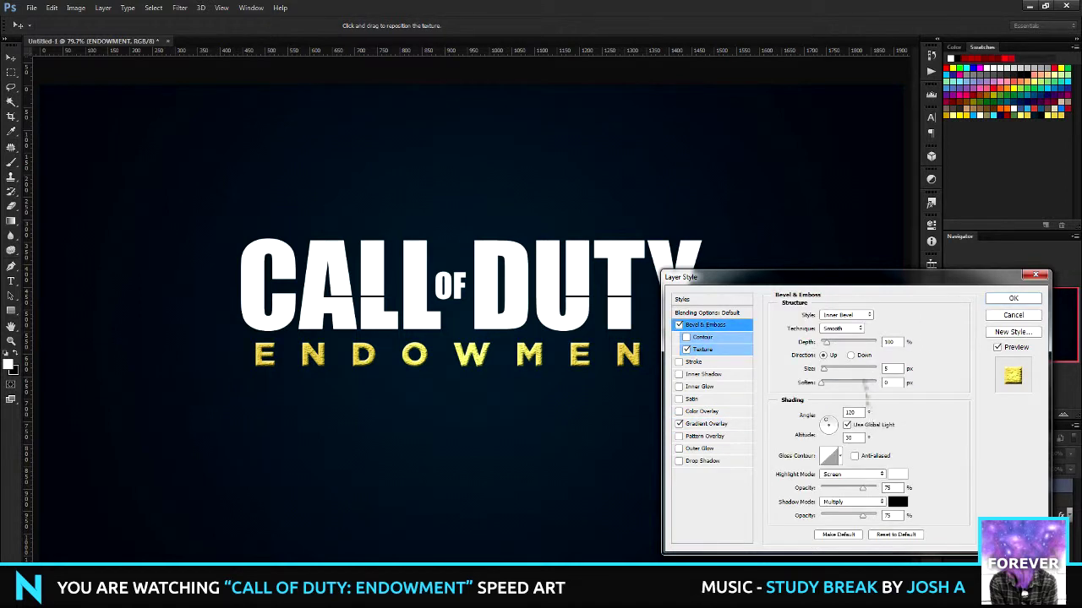
left_click_drag(872, 516, 681, 495)
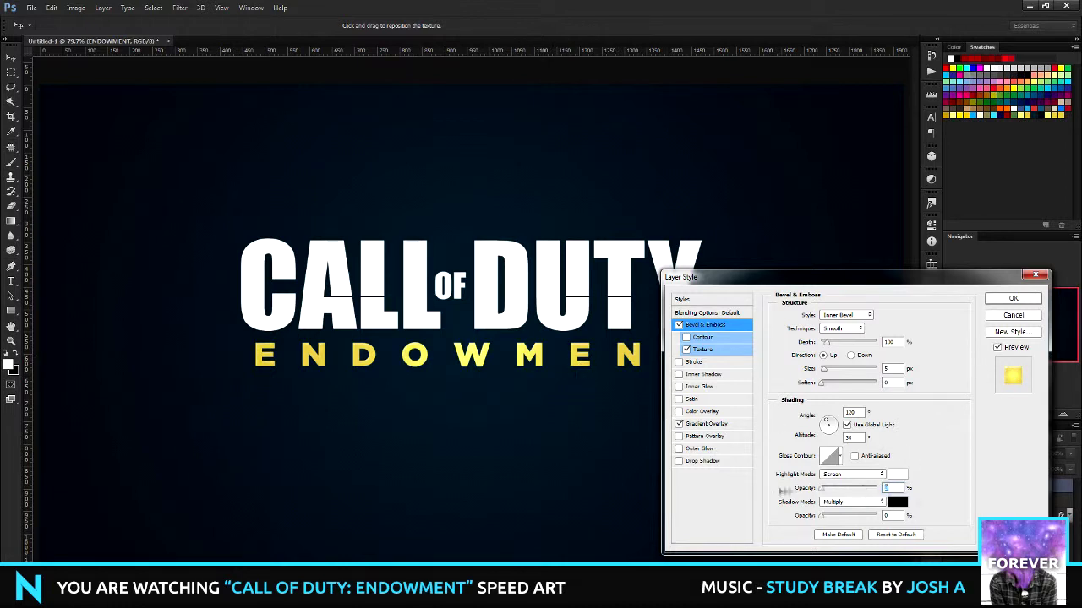
left_click_drag(877, 515, 835, 516)
type("5")
left_click(714, 462)
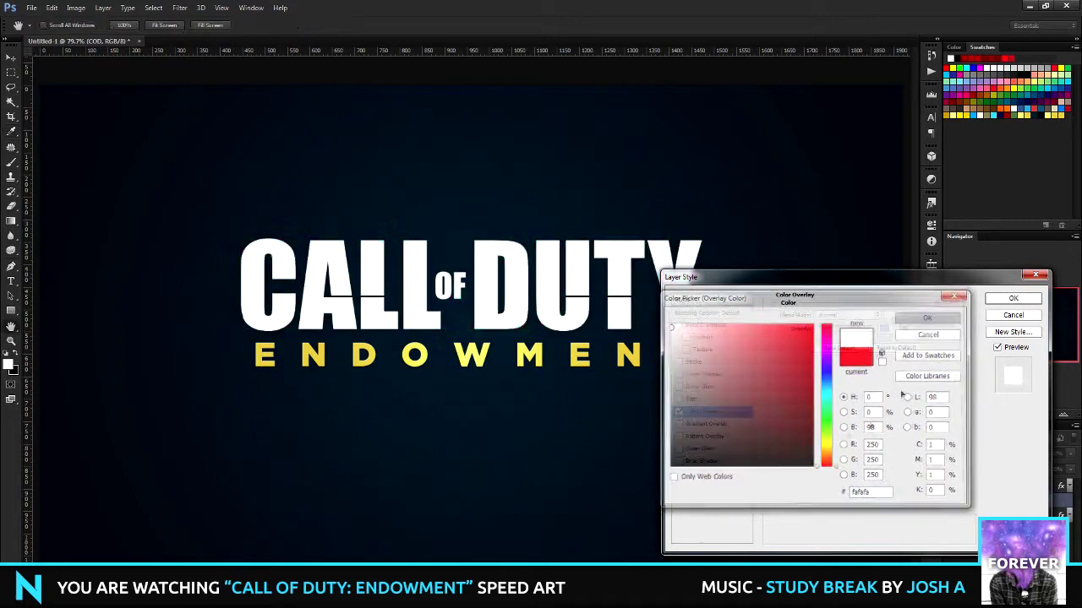
Step: Give COD a near-white Color Overlay, a softened Bevel & Emboss and a Drop Shadow
left_click(699, 352)
left_click(700, 325)
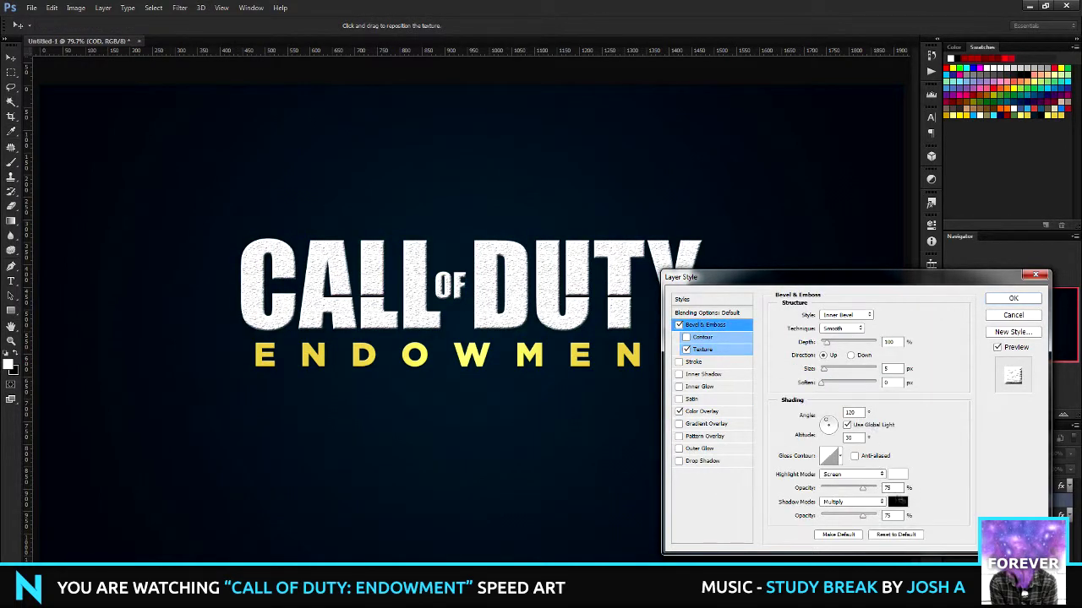
mouse_move(851, 517)
left_mouse_down()
mouse_move(826, 517)
mouse_move(844, 516)
left_mouse_up()
type("25")
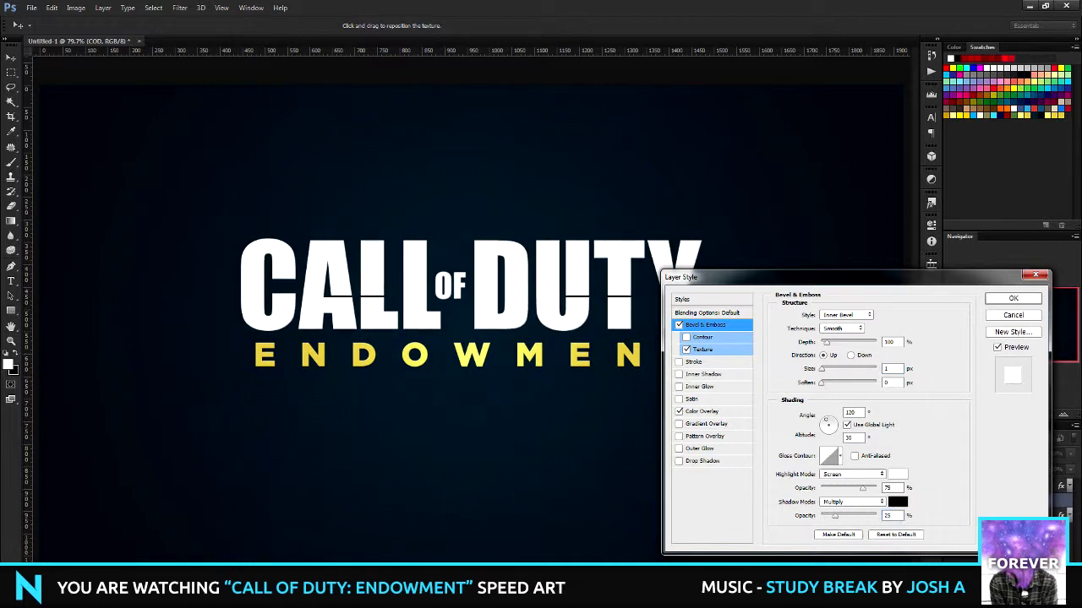
type("15")
left_click(701, 461)
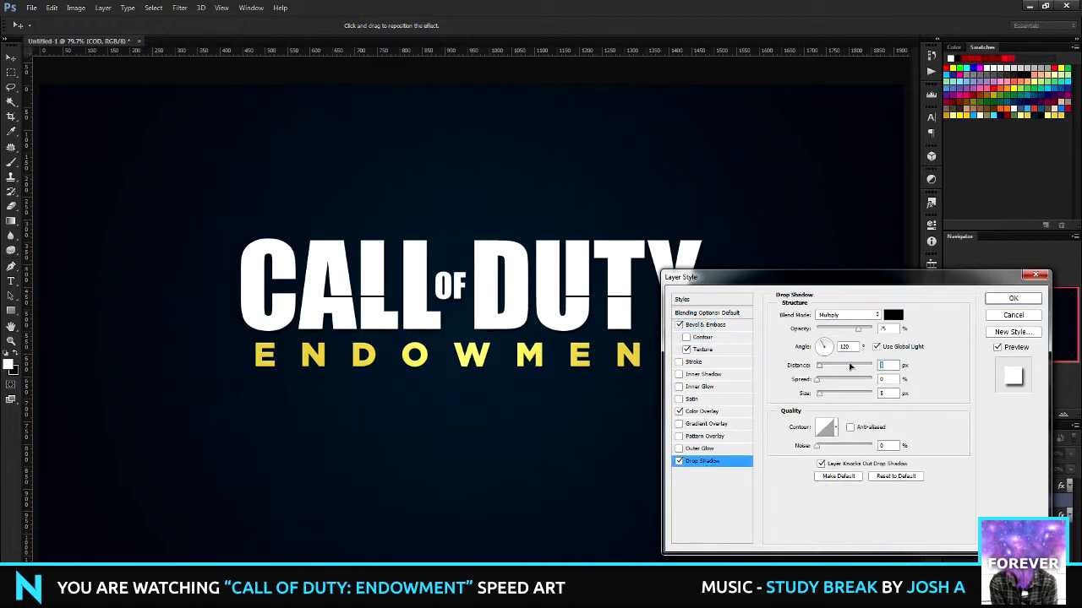
key("Return")
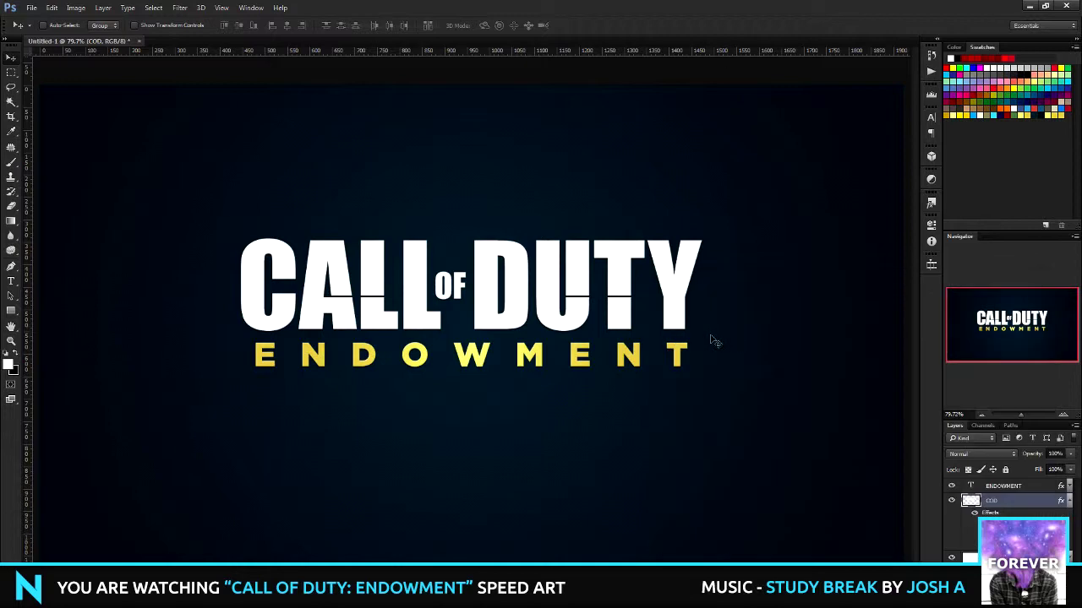
Step: Fit the canvas in view and group the two logo text layers
key("ctrl+0")
key("ctrl+g")
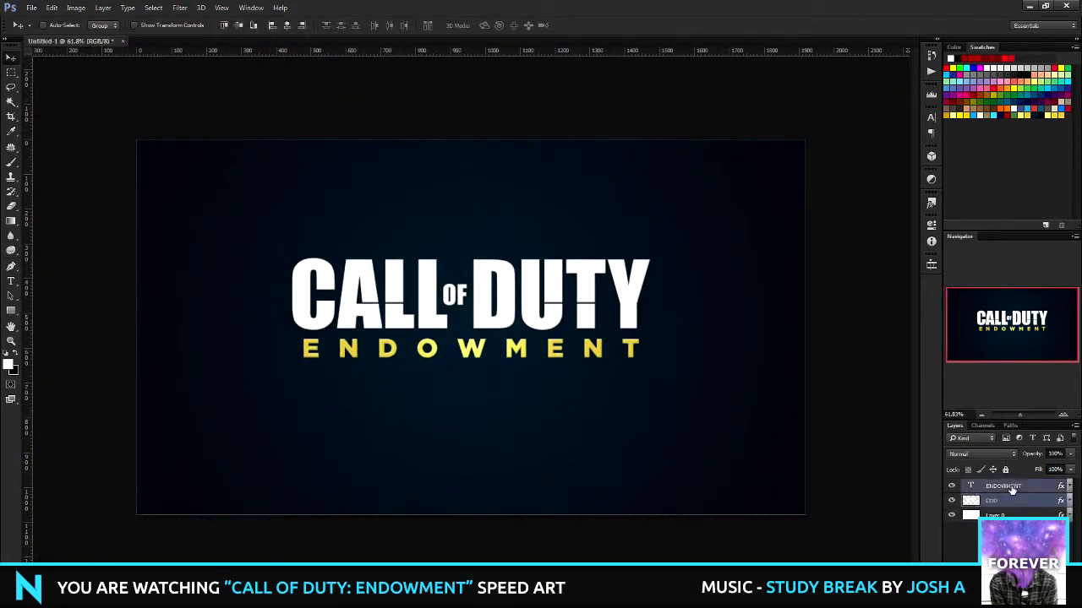
key("ctrl+a")
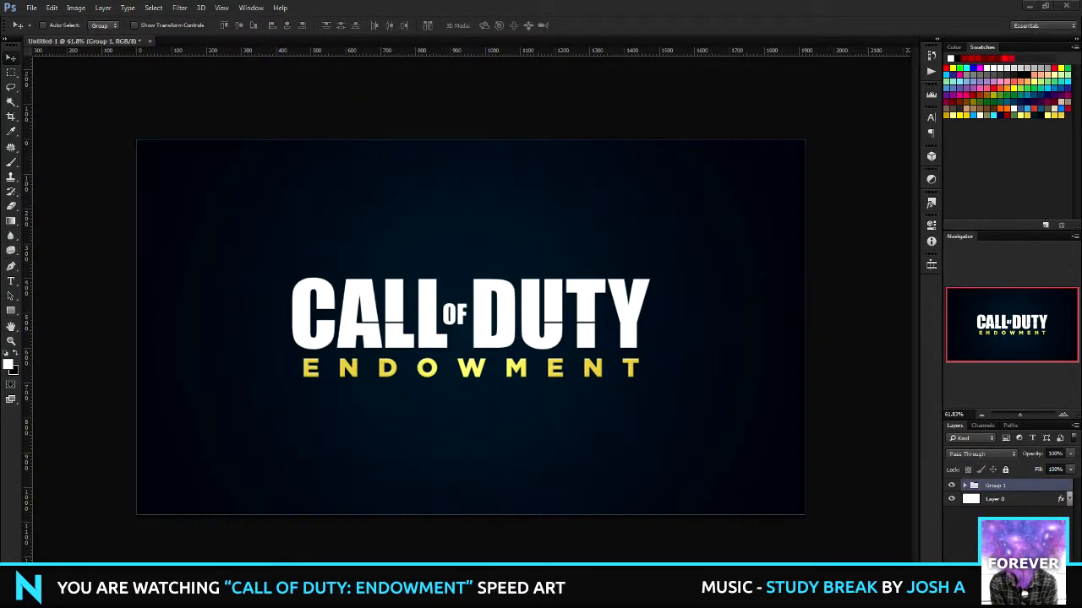
Step: Place the 401384 streak texture from the Textures_Stocks folder into the design
key("alt+Tab")
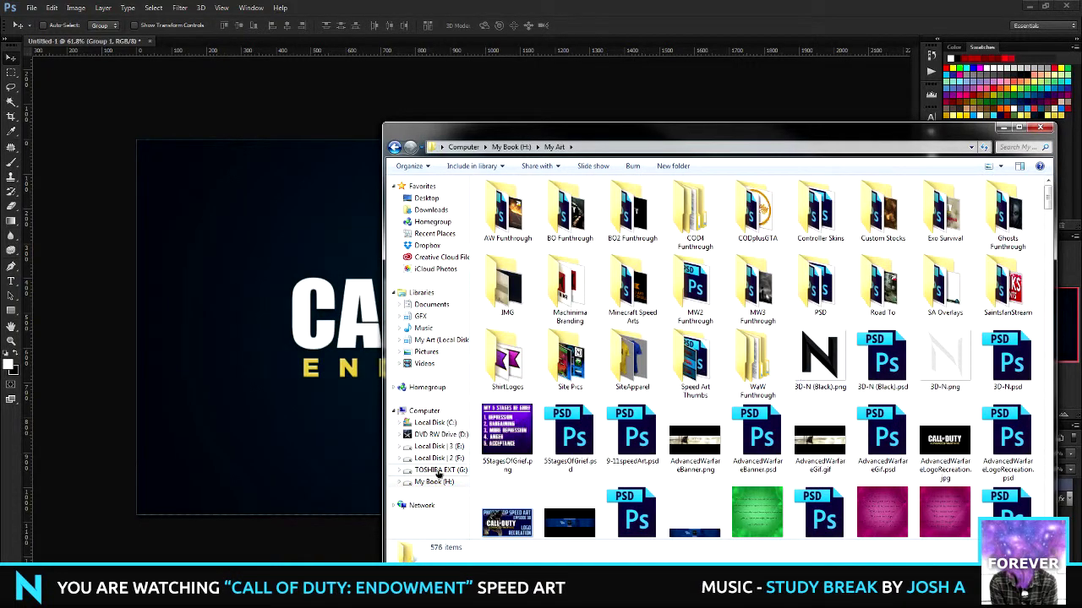
left_click(434, 481)
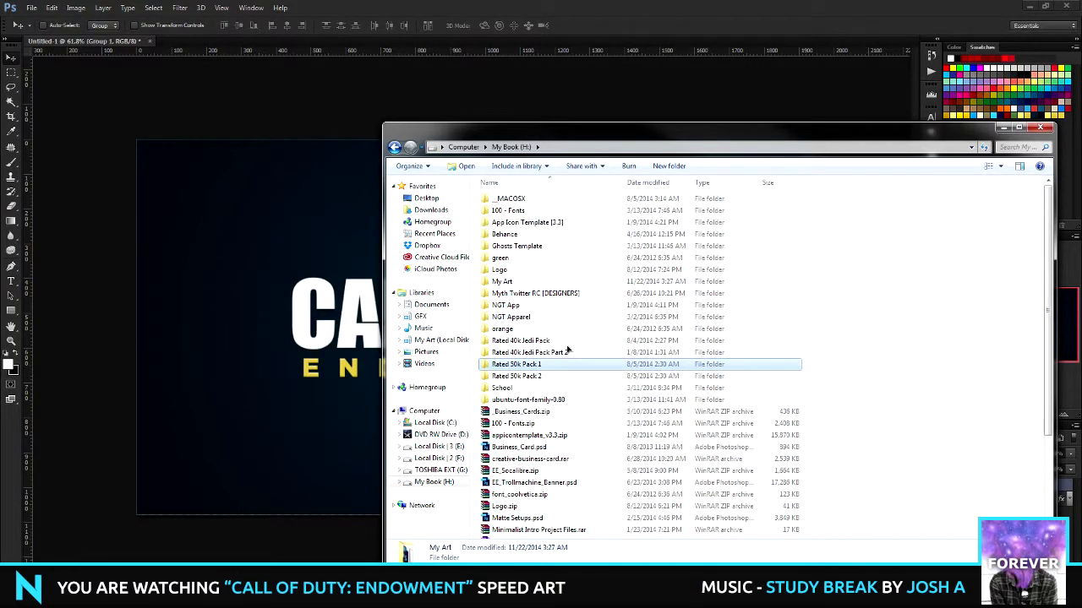
double_click(515, 364)
double_click(557, 306)
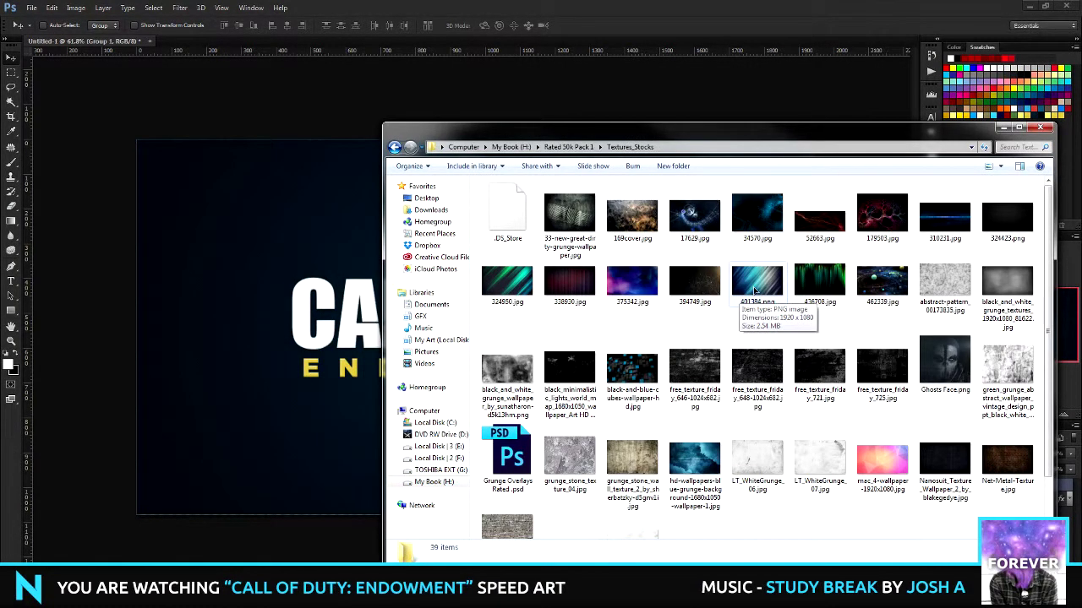
left_click_drag(755, 291, 252, 305)
key("Return")
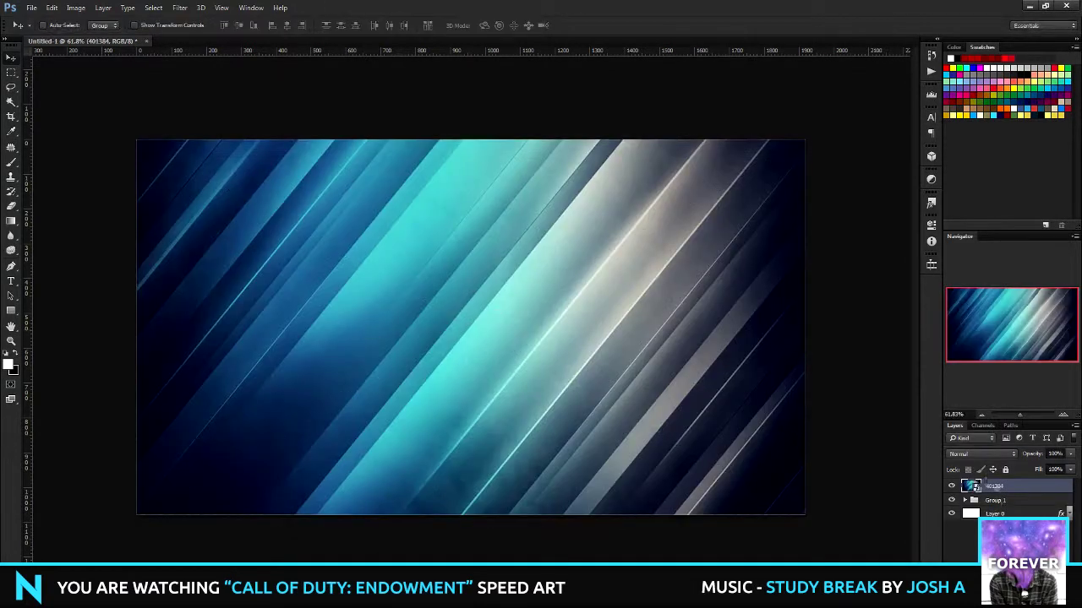
Step: Make the texture black and white, blended in Soft Light at 35% opacity
left_click(1014, 556)
left_click(1023, 506)
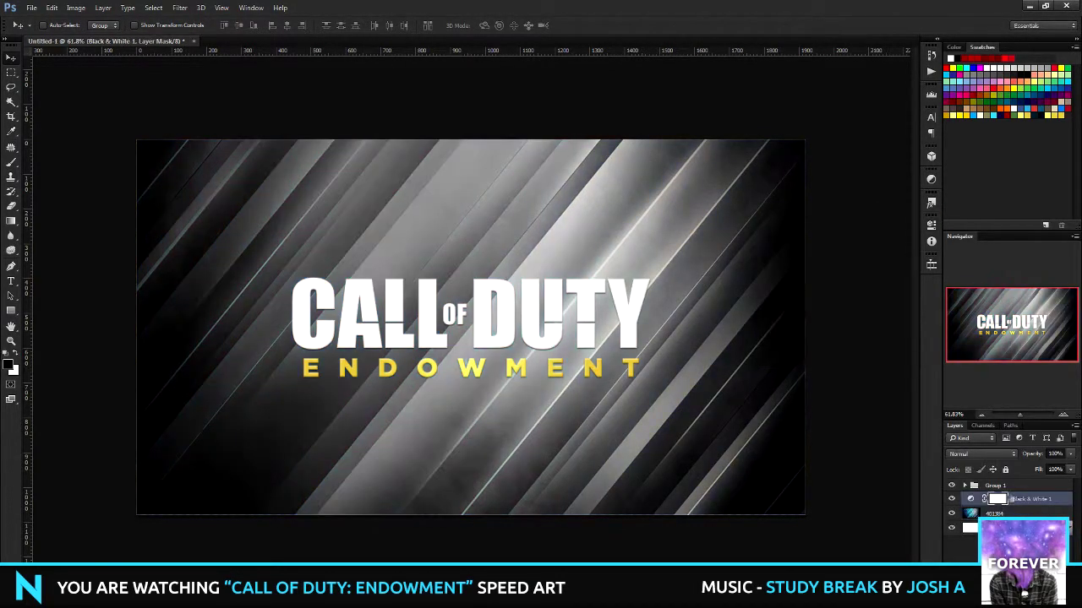
left_click(980, 453)
left_click(957, 353)
left_click_drag(1055, 454, 1030, 455)
Step: Add a dark Gradient Overlay layer style to the base background Layer 0
double_click(1014, 513)
left_click(833, 345)
left_click(703, 470)
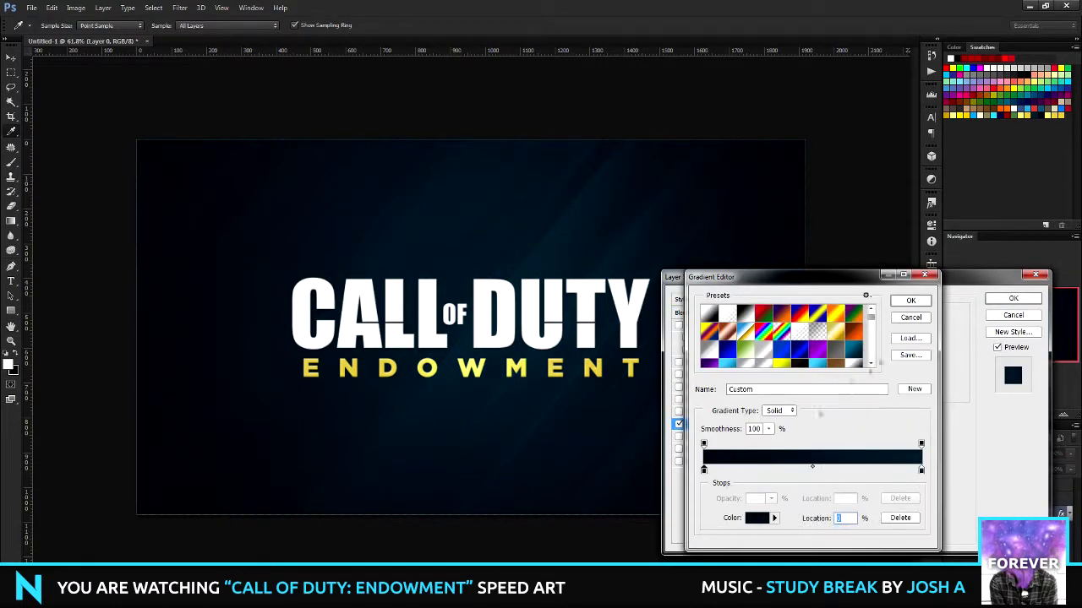
left_click(910, 300)
left_click(678, 386)
Step: Add a black Inner Glow in Normal mode at 100% opacity, size 50 px, and confirm
left_click(802, 357)
left_click(1014, 326)
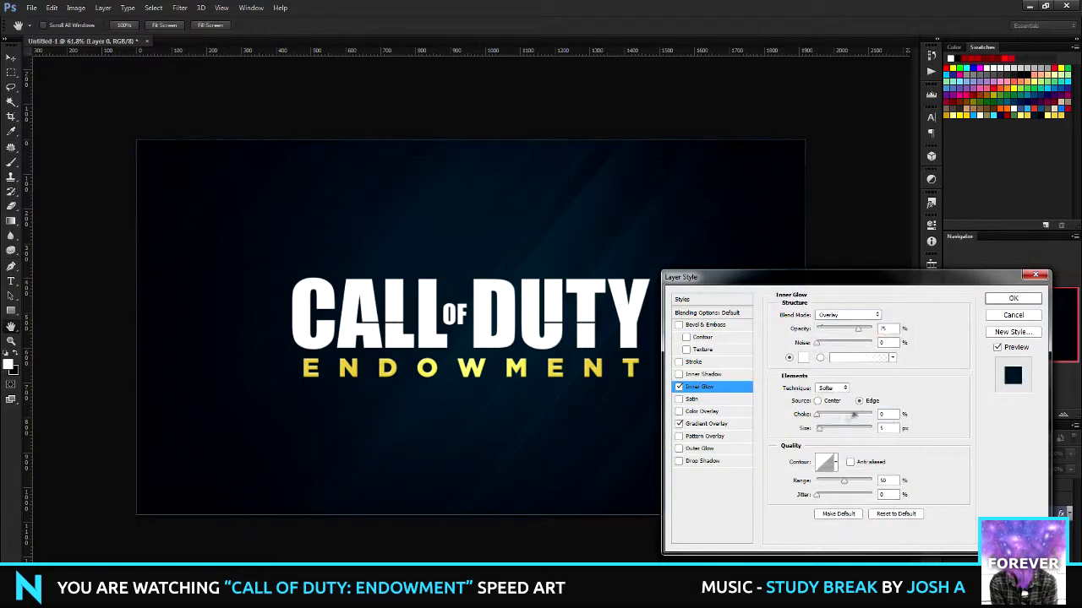
left_click_drag(826, 429, 827, 431)
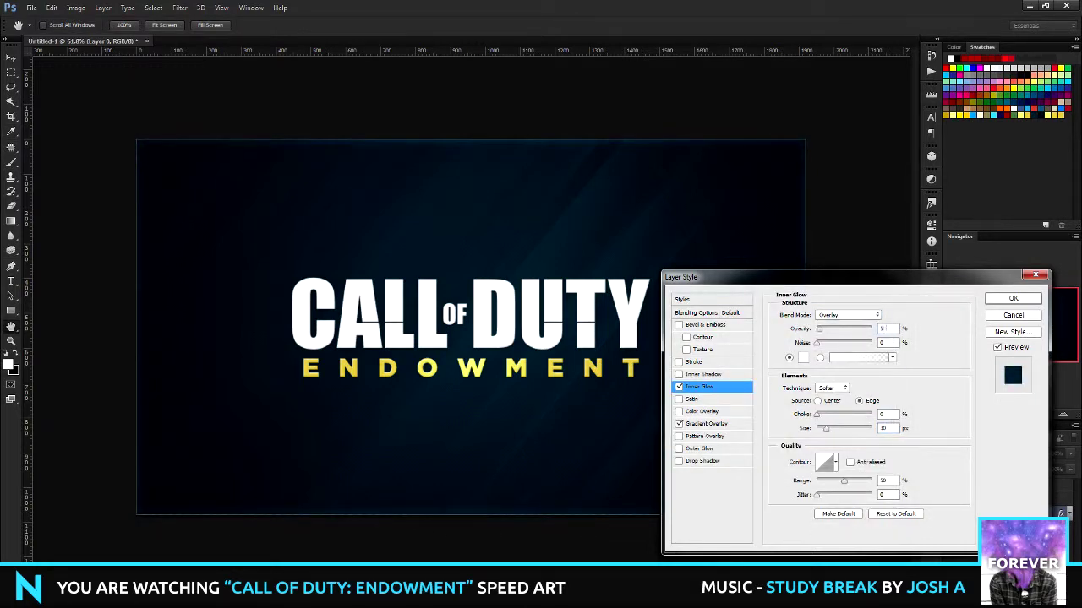
left_click(802, 357)
left_click(676, 541)
left_click(927, 316)
left_click(848, 314)
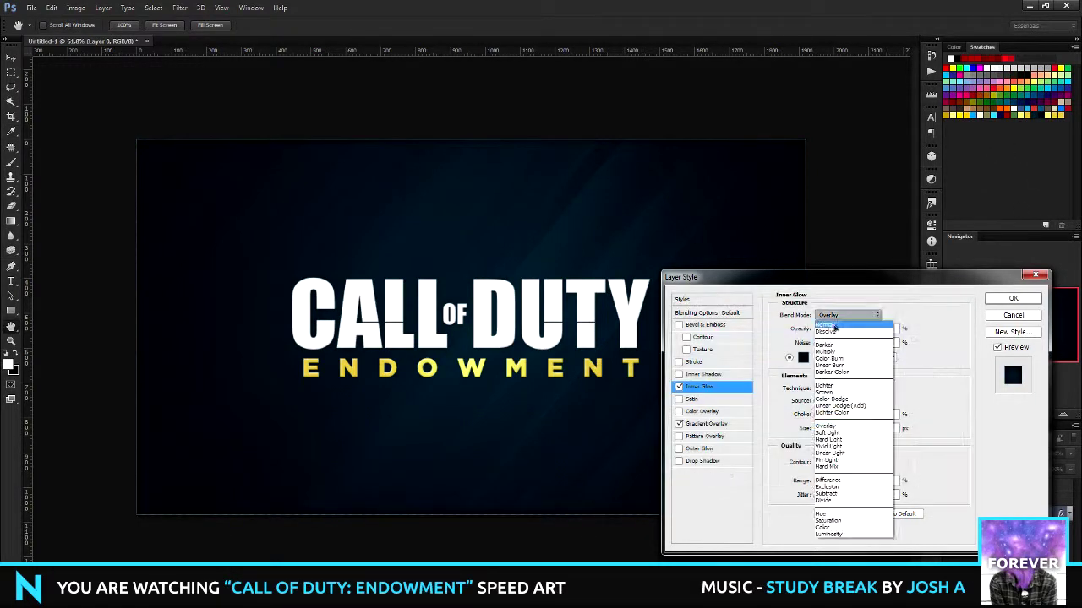
left_click(845, 326)
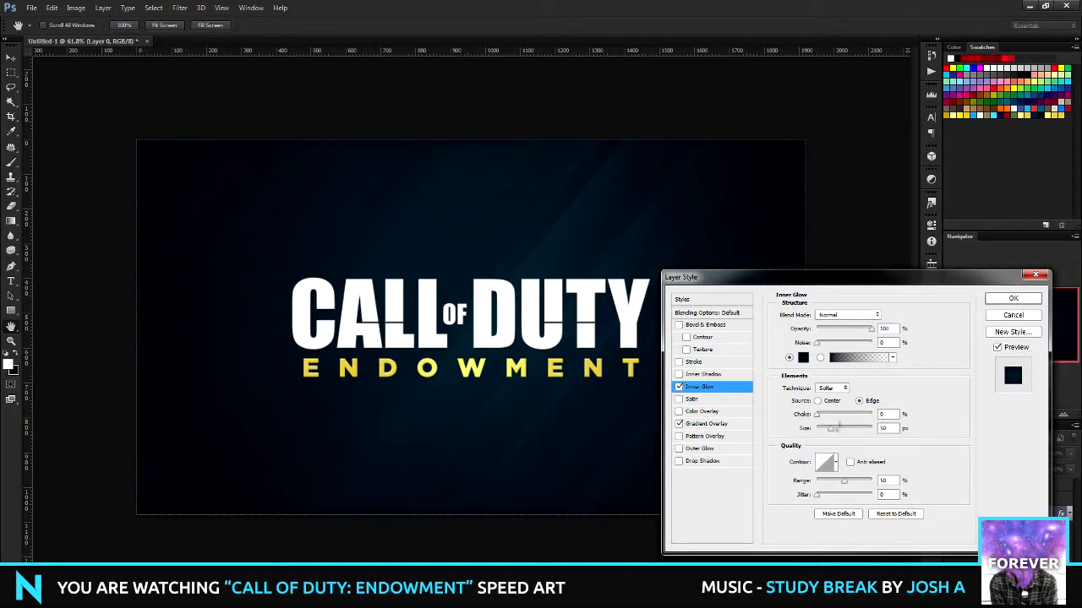
left_click(1014, 298)
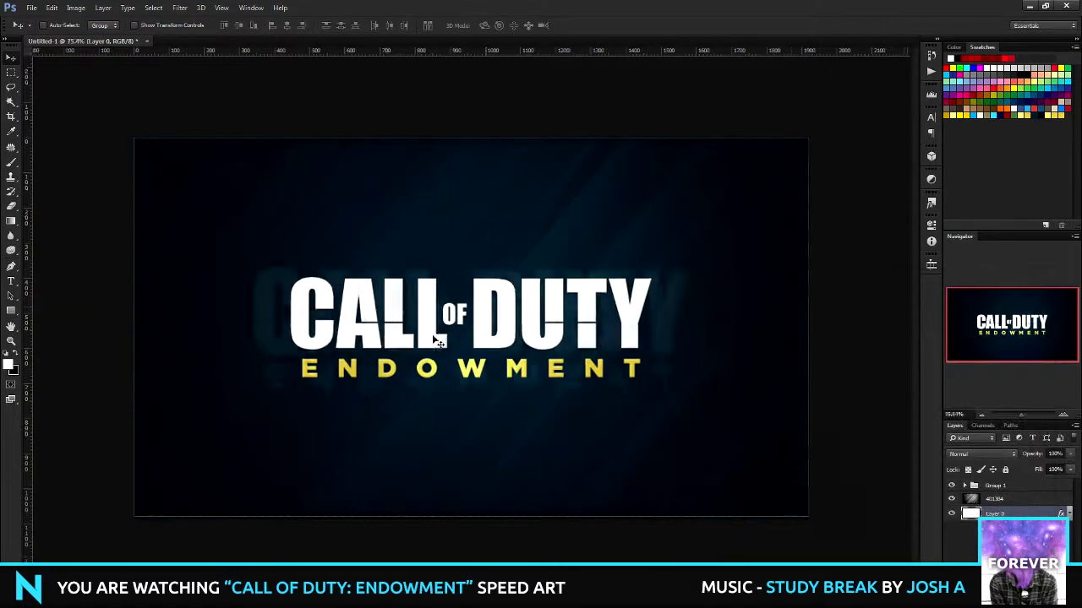